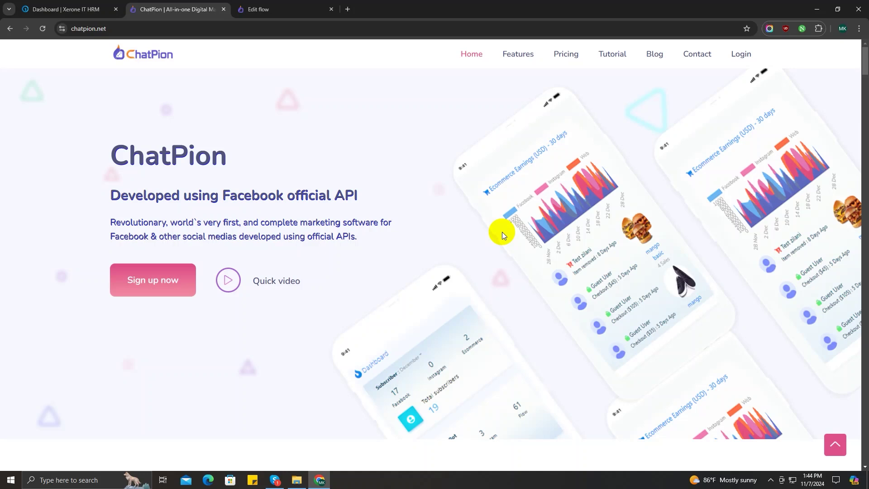
# Log in to ChatPion and go to the API channels page
pyautogui.click(737, 55)
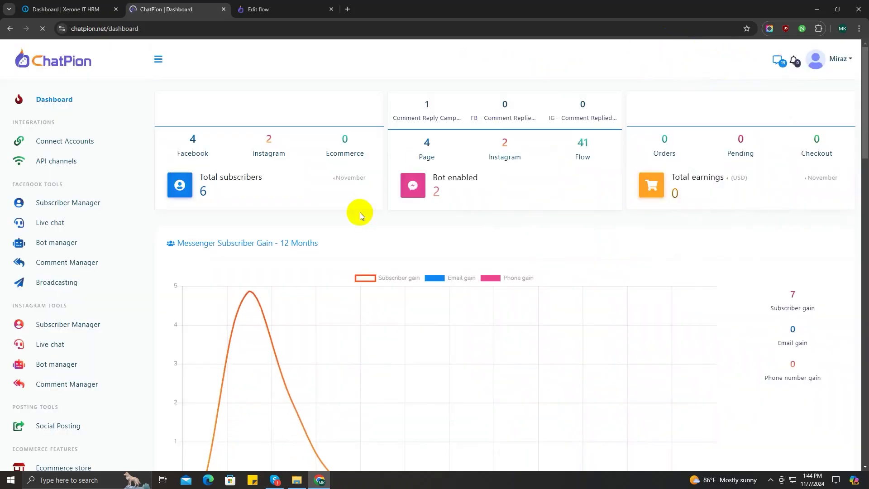
pyautogui.scroll(-10, 519, 219)
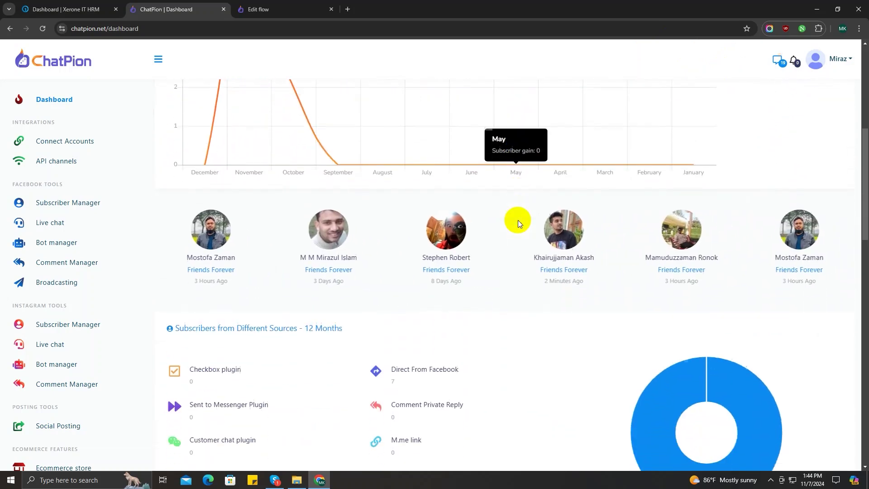
pyautogui.scroll(10, 518, 220)
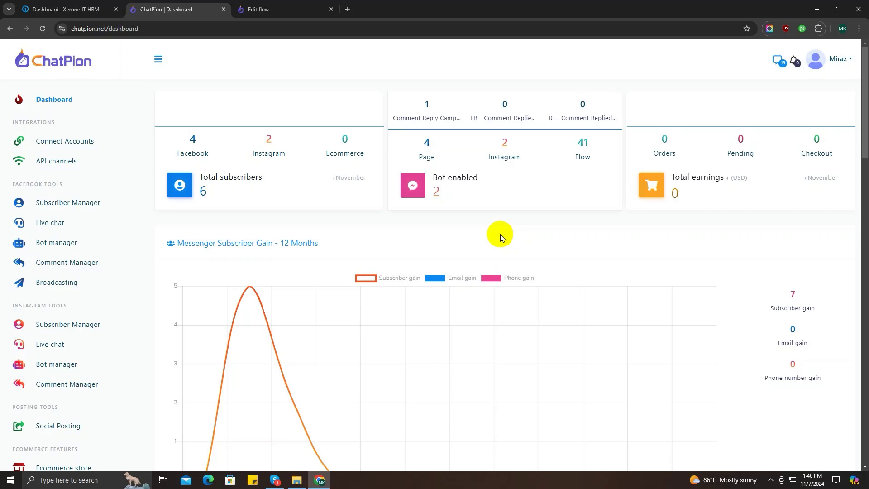
pyautogui.click(55, 162)
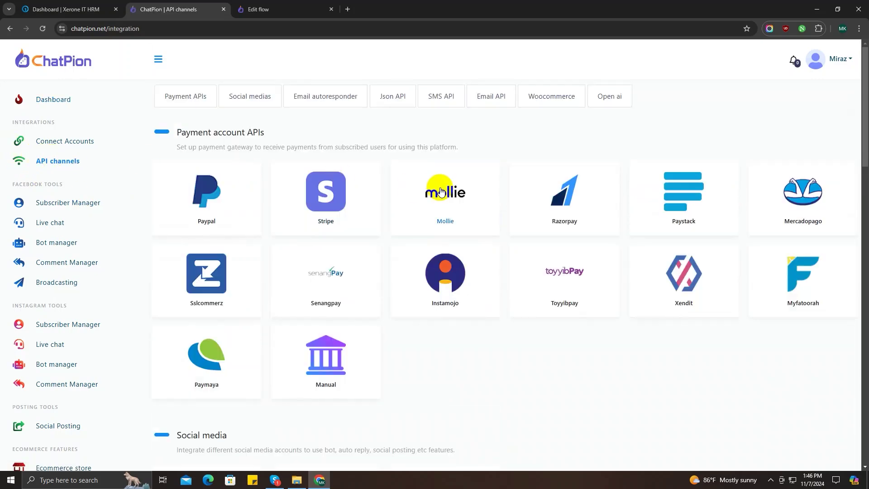
# Open the Google Sheet integration settings and start connecting another Google account
pyautogui.scroll(-5, 453, 212)
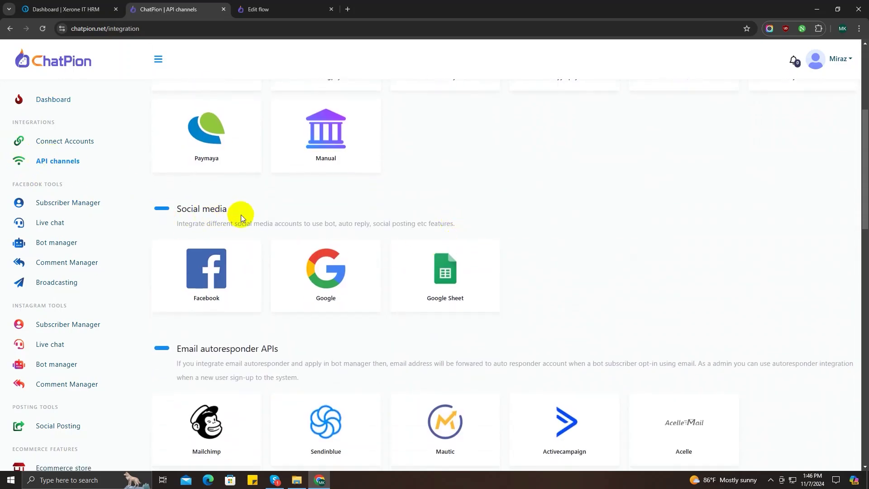
pyautogui.moveTo(490, 268)
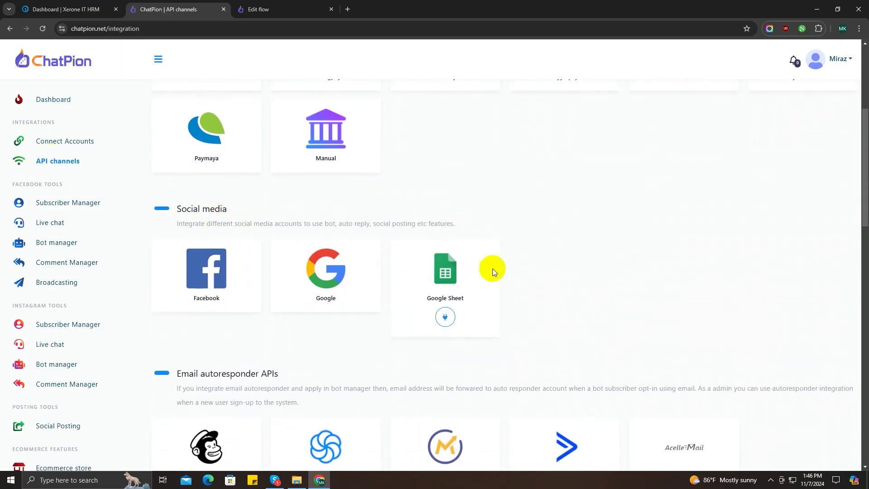
pyautogui.click(445, 319)
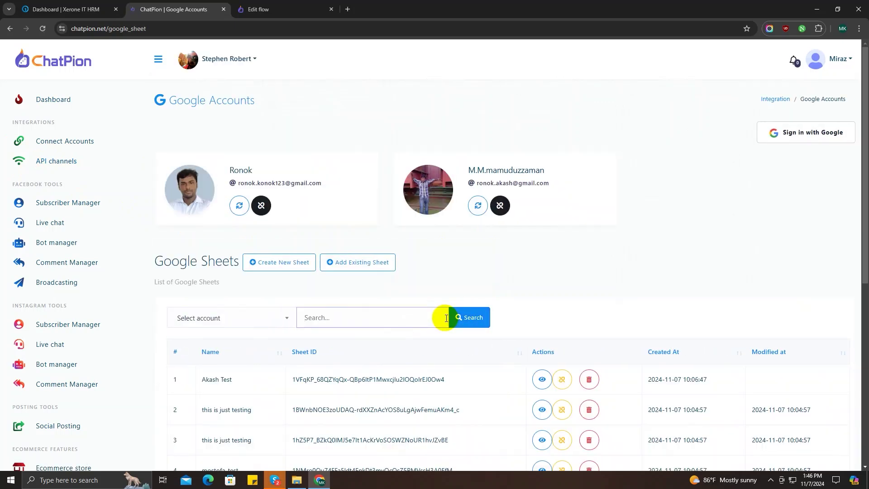
pyautogui.click(815, 140)
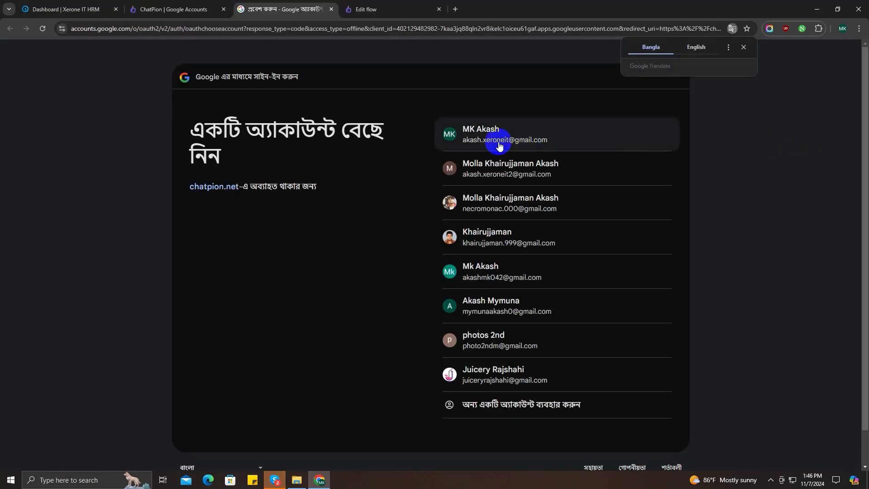
# Choose a Google account, bypass the unverified-app warning, and grant chatpion.net access
pyautogui.click(532, 140)
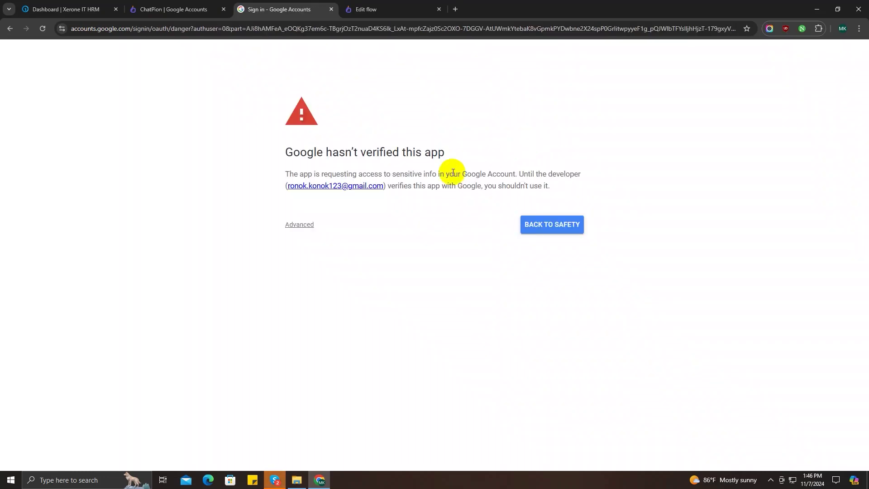
pyautogui.click(292, 225)
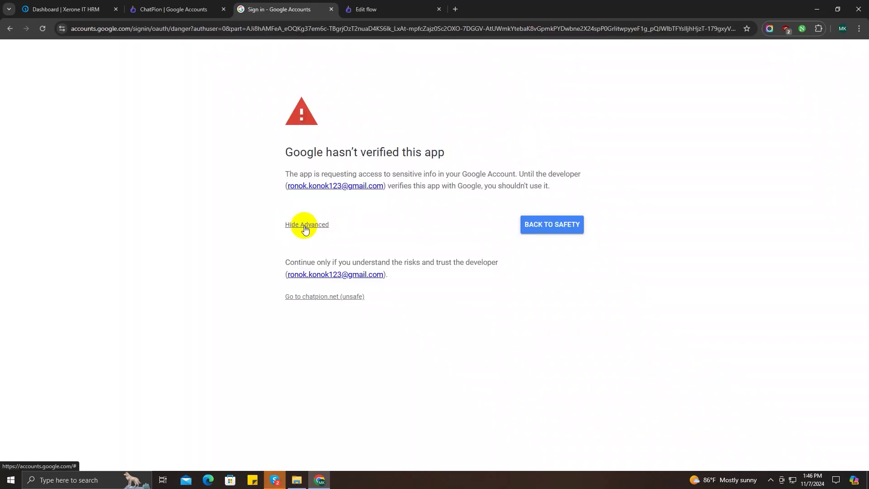
pyautogui.click(322, 298)
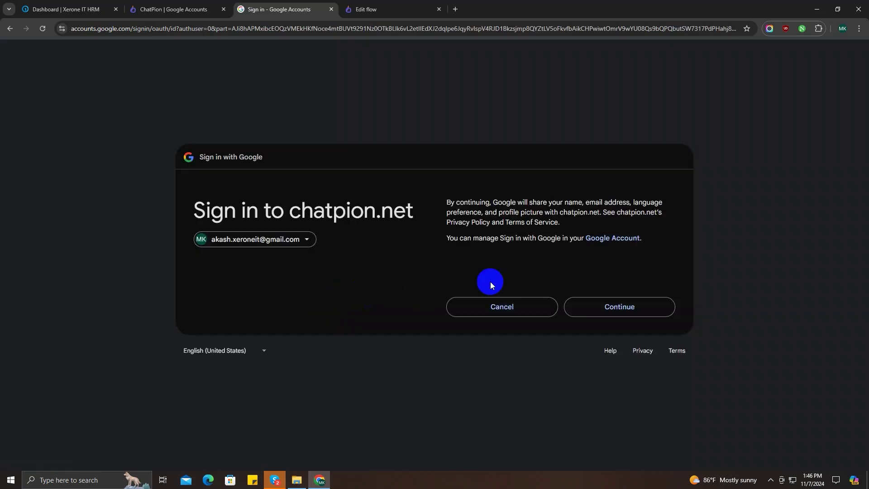
pyautogui.click(633, 304)
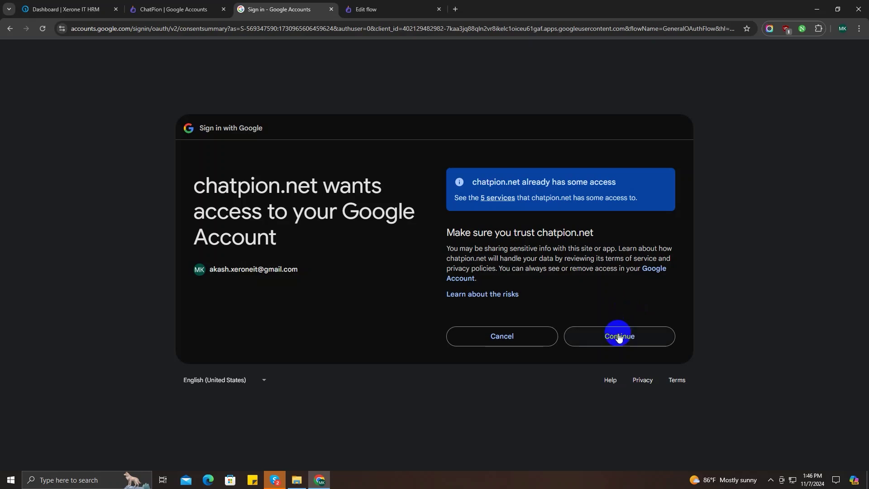
pyautogui.click(618, 336)
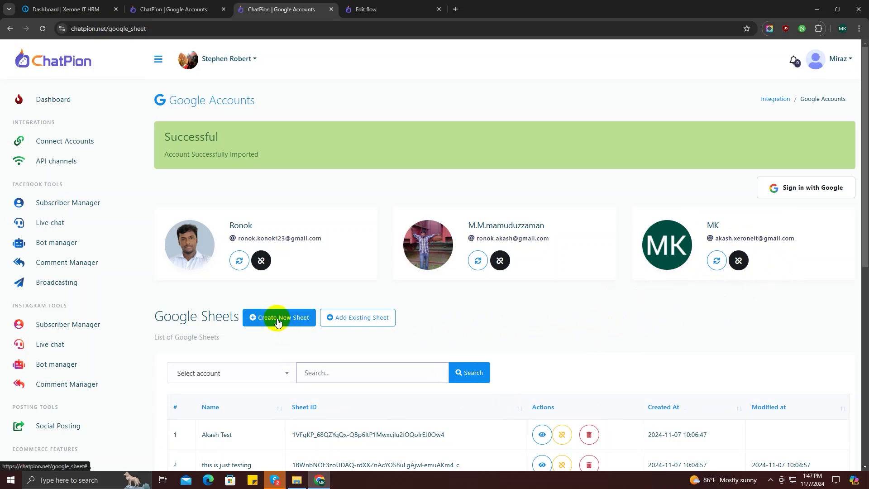
# Create a sheet titled 'ChatPion Test 1' under the newly connected account and open it
pyautogui.click(278, 320)
pyautogui.click(370, 121)
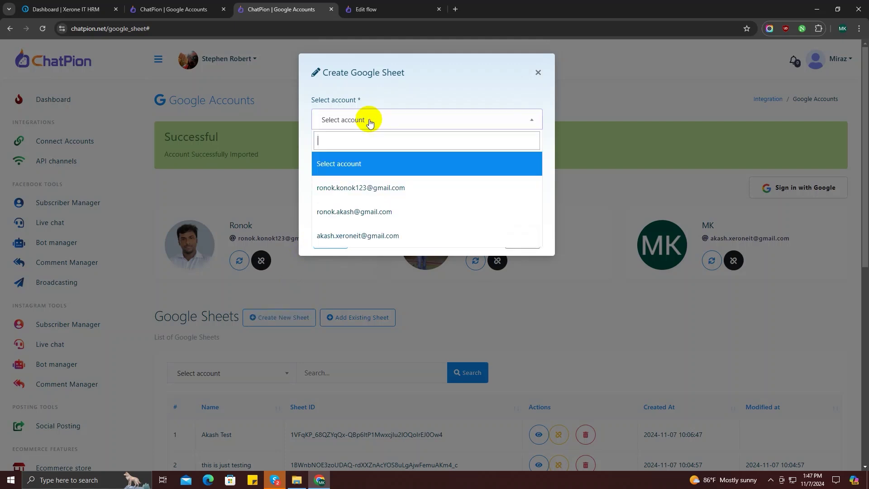
pyautogui.click(383, 237)
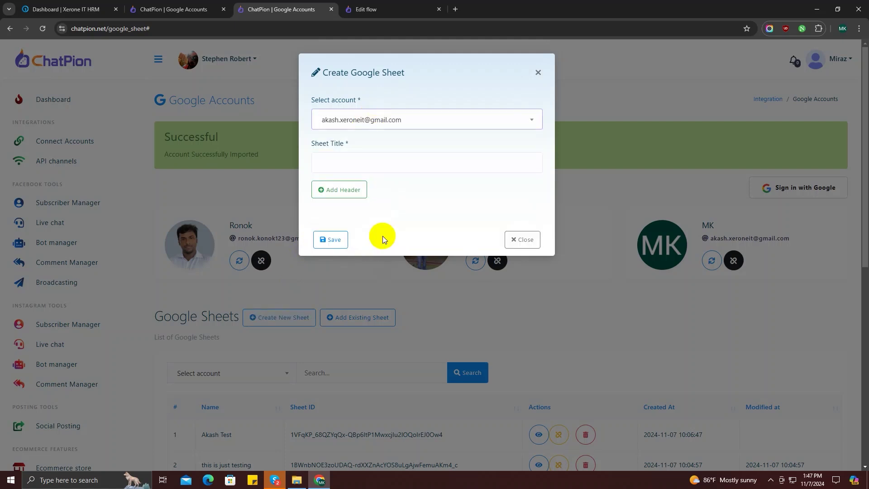
pyautogui.click(365, 162)
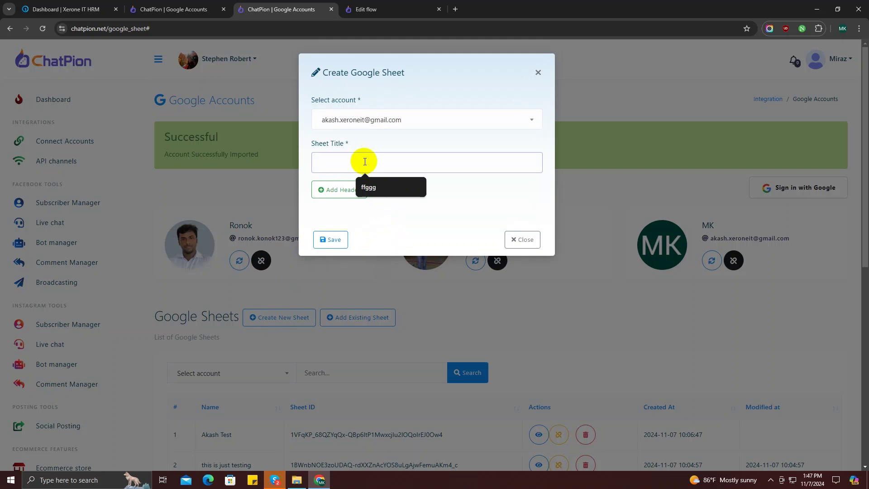
pyautogui.write('ChatPion Test')
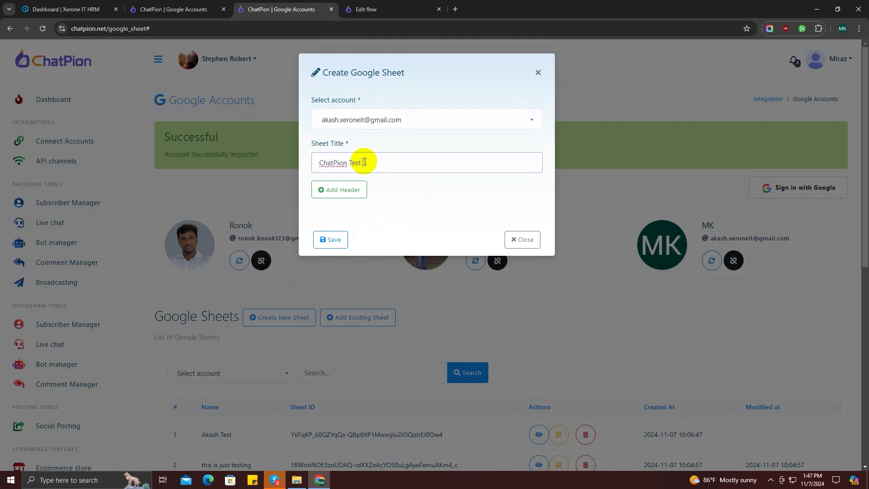
pyautogui.write('1')
pyautogui.click(331, 239)
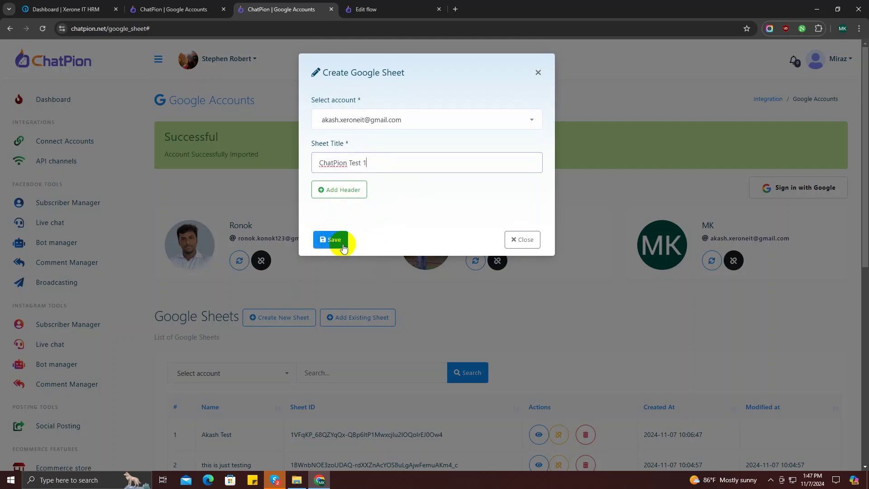
pyautogui.click(334, 242)
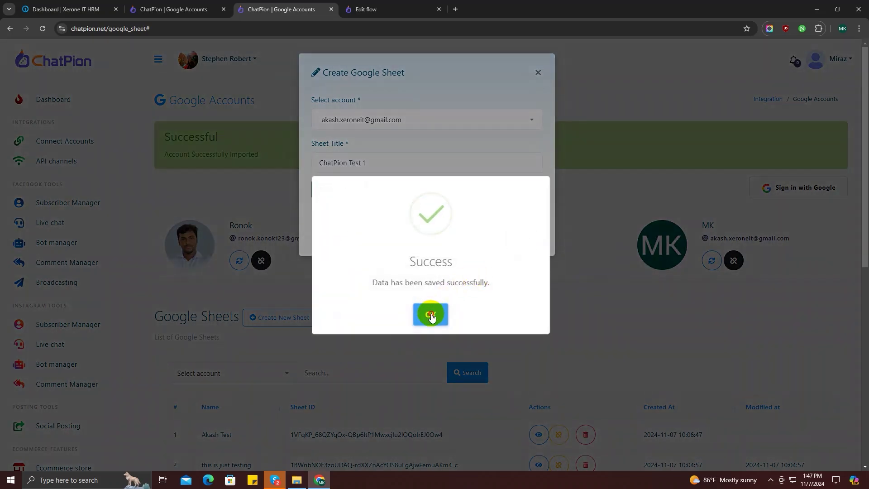
pyautogui.click(431, 316)
pyautogui.scroll(-1, 458, 313)
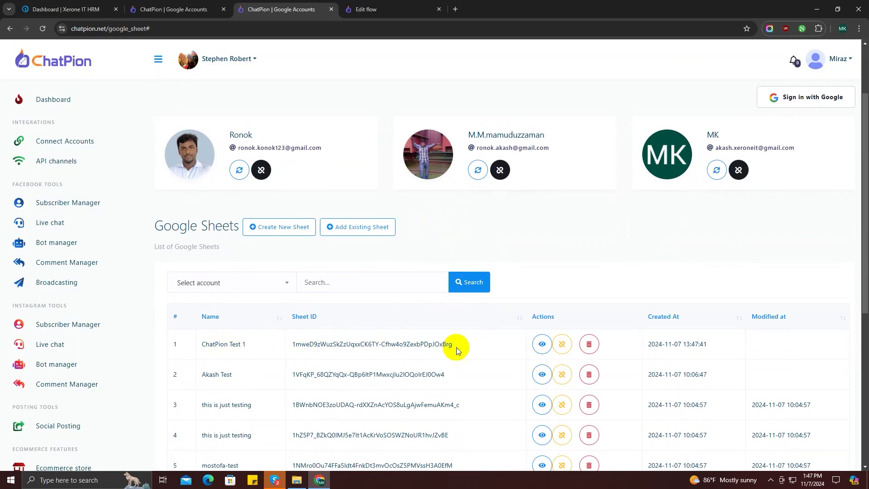
pyautogui.click(538, 345)
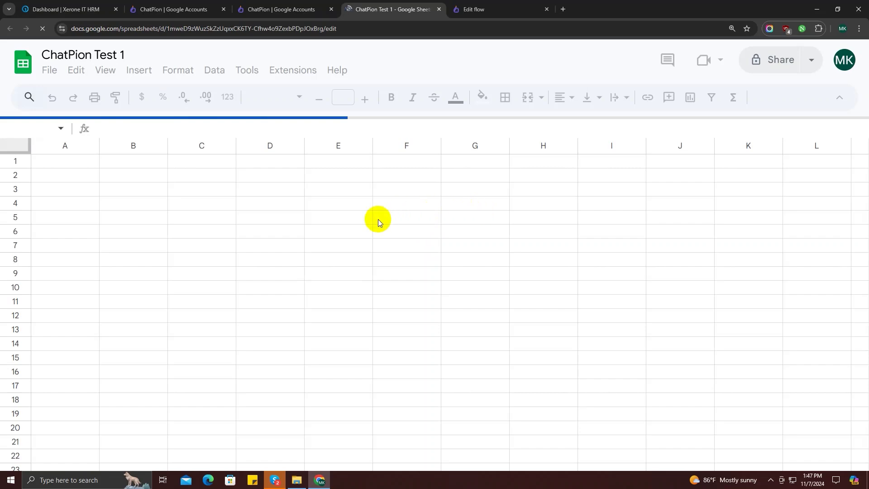
# Check that ChatPion Test 1 is empty, then close its tab
pyautogui.scroll(-2, 299, 194)
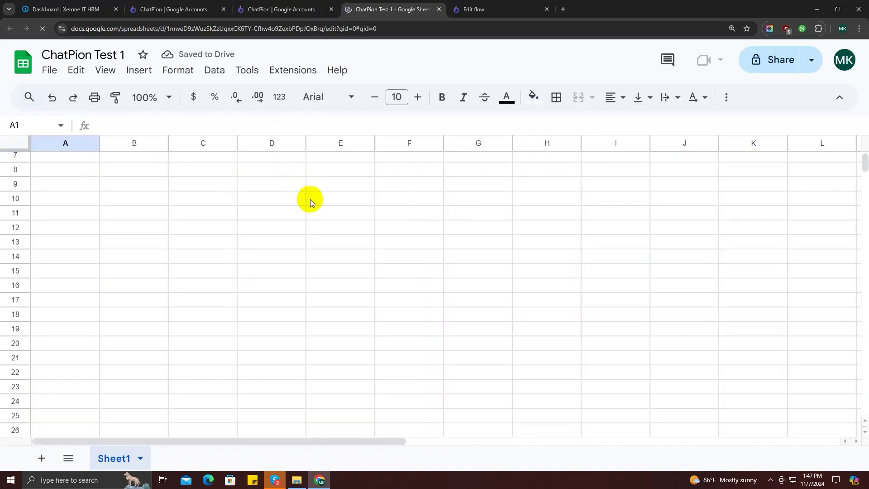
pyautogui.click(439, 9)
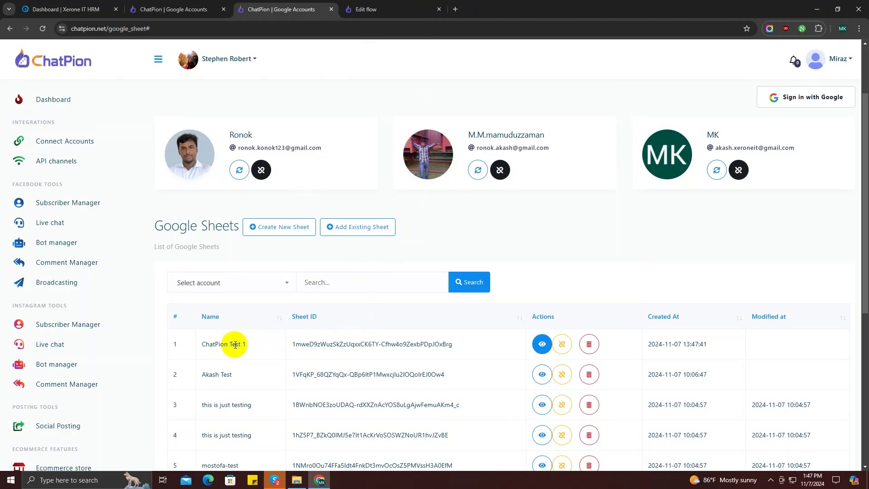
# Delete the ChatPion Test 1 sheet from ChatPion's sheet list
pyautogui.click(590, 345)
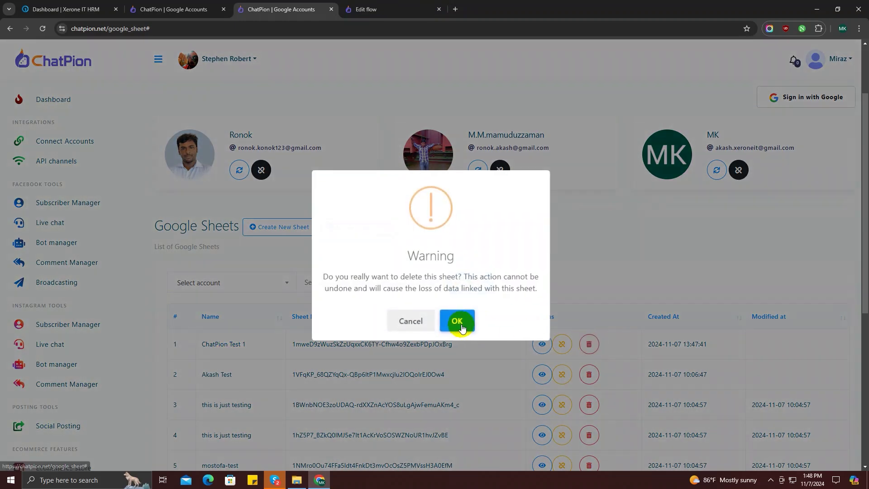
pyautogui.click(457, 322)
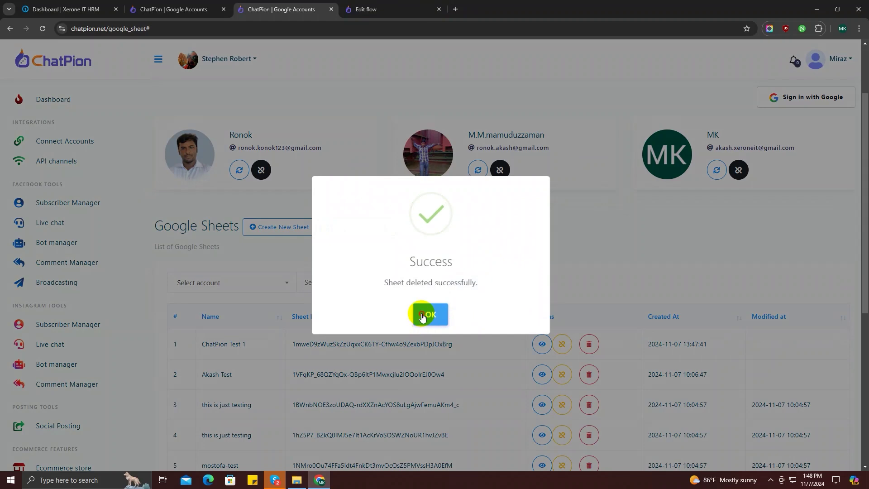
pyautogui.click(422, 316)
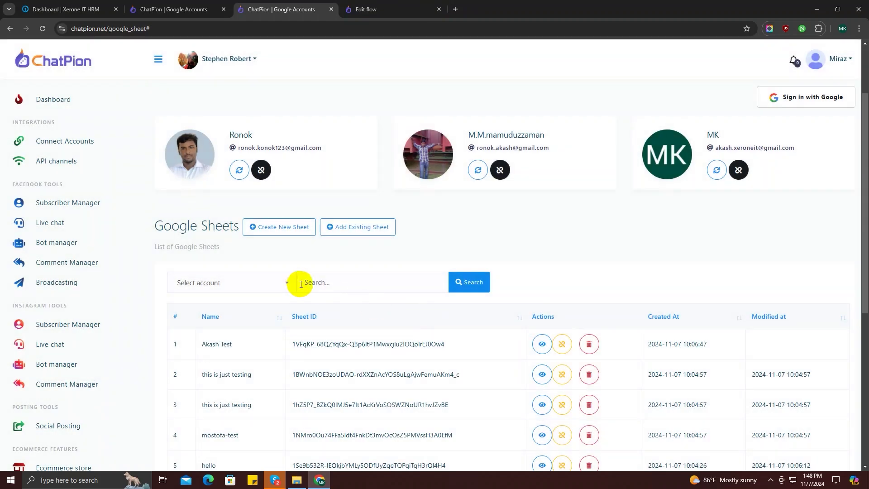
# Open and close the Add Existing Sheet form, then open a new browser tab
pyautogui.click(345, 229)
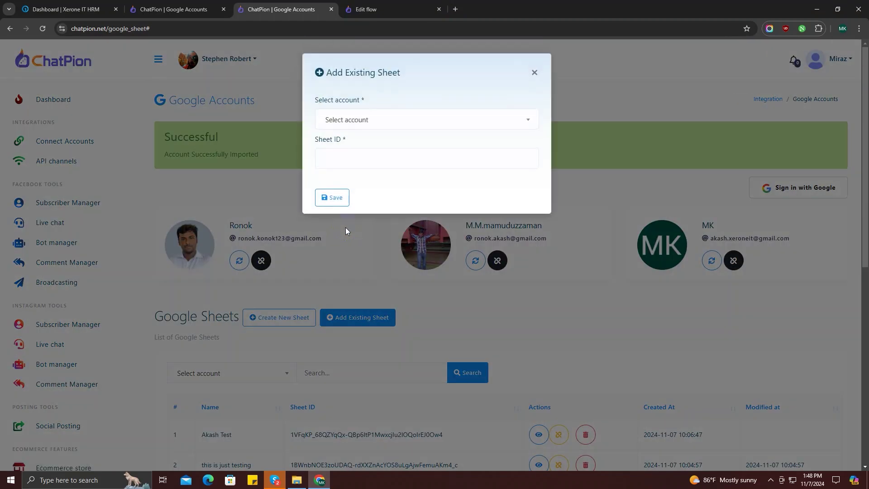
pyautogui.click(535, 72)
pyautogui.click(458, 9)
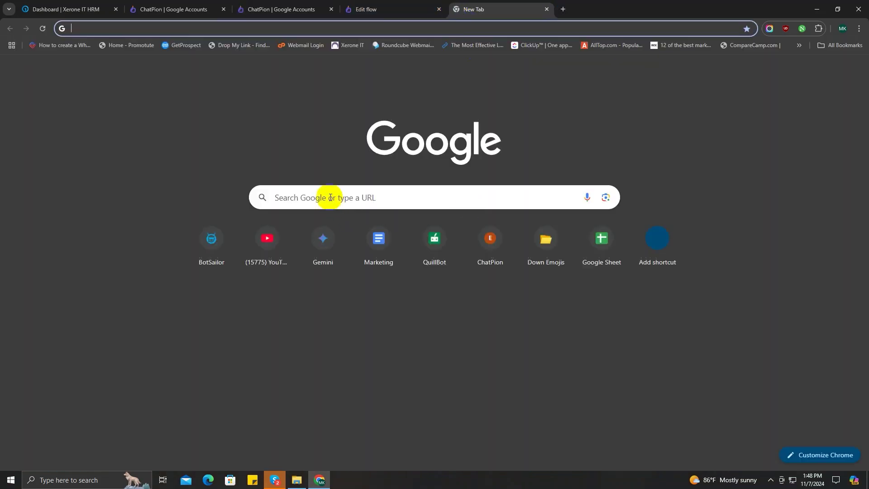
# Start a blank Google Sheets spreadsheet and title it 'ChatPion Test 2'
pyautogui.click(584, 249)
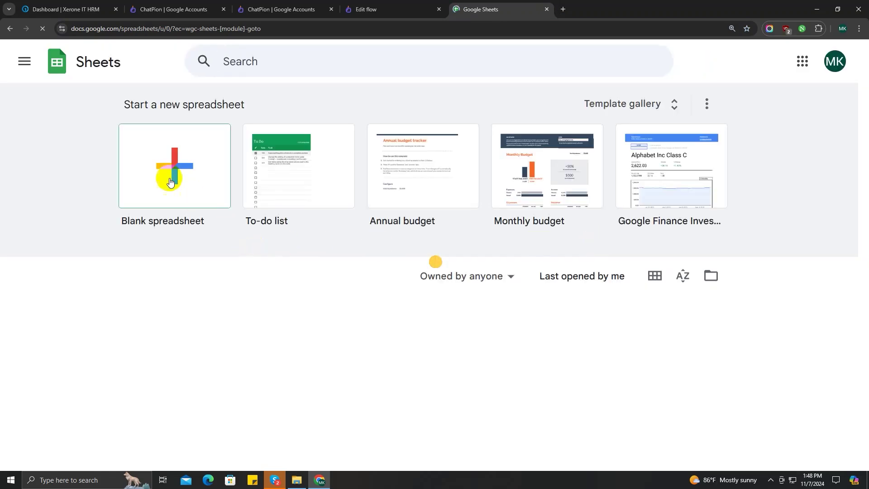
pyautogui.click(169, 178)
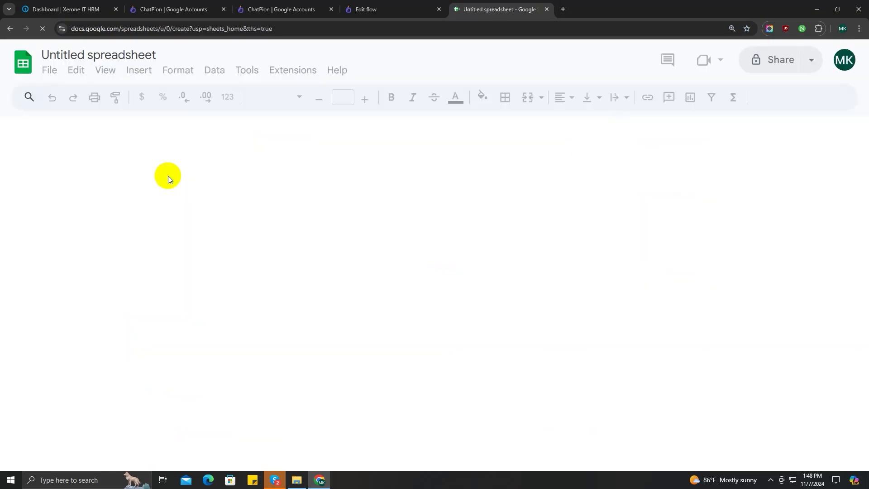
pyautogui.click(134, 54)
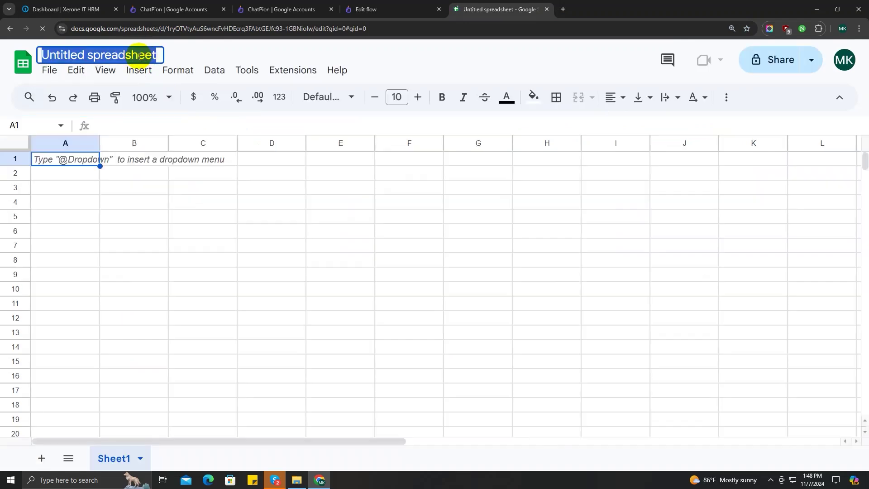
pyautogui.write('chat')
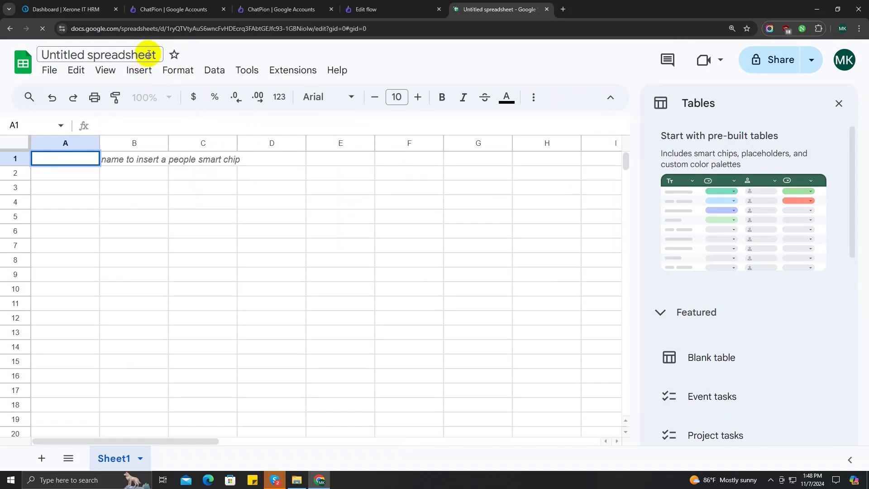
pyautogui.click(140, 54)
pyautogui.write('Chat')
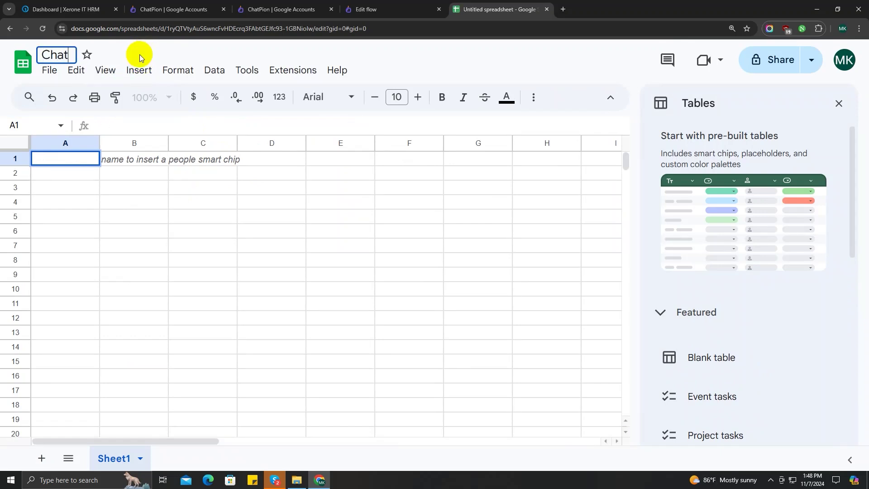
pyautogui.write('Pion ')
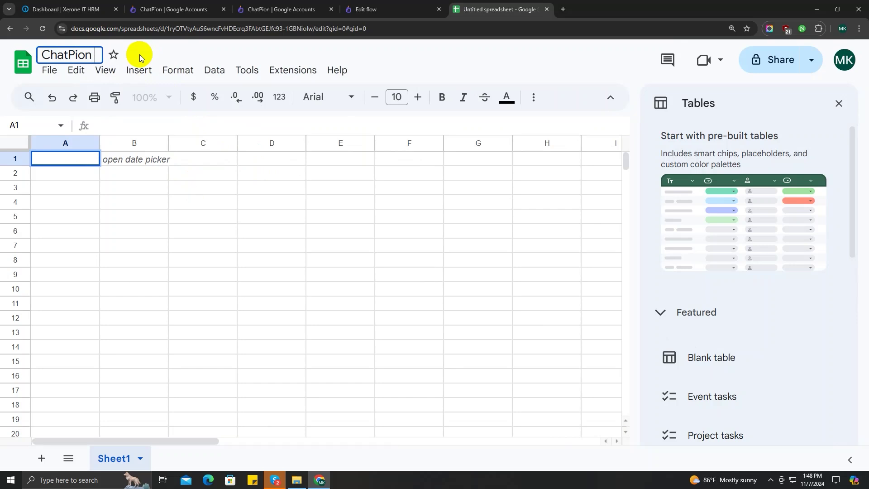
pyautogui.write('Test 2')
# Dismiss the Tables suggestions and return to ChatPion's Google Accounts tab
pyautogui.click(837, 104)
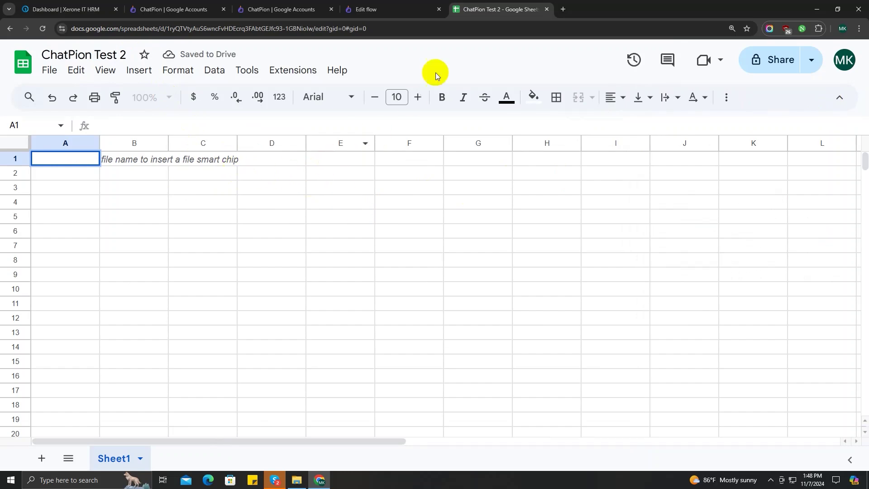
pyautogui.click(395, 14)
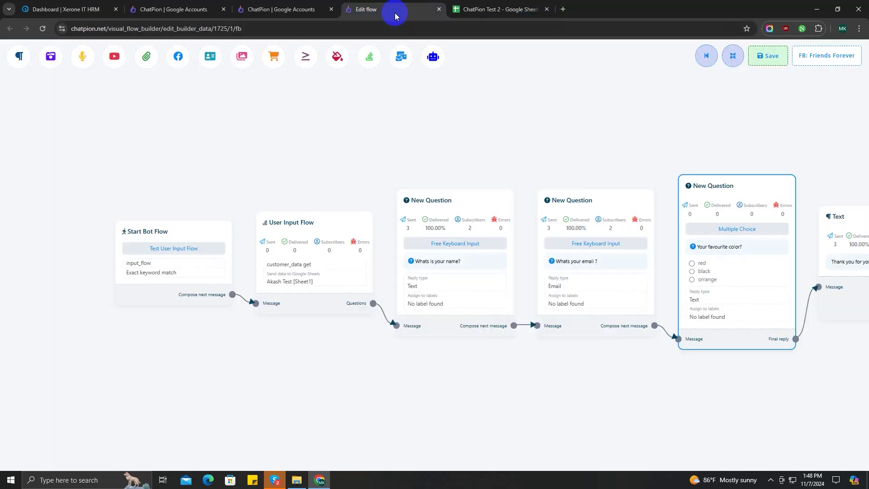
pyautogui.click(295, 9)
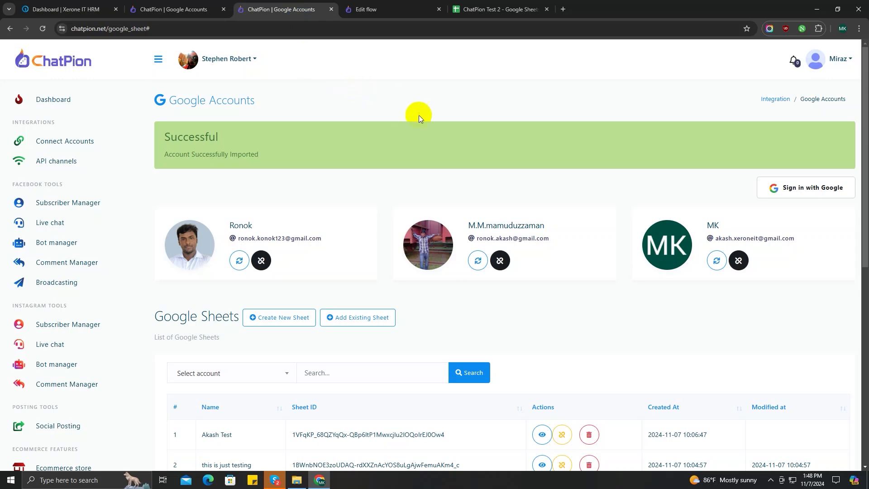
# Begin adding an existing sheet under the third connected Google account
pyautogui.scroll(-2, 388, 340)
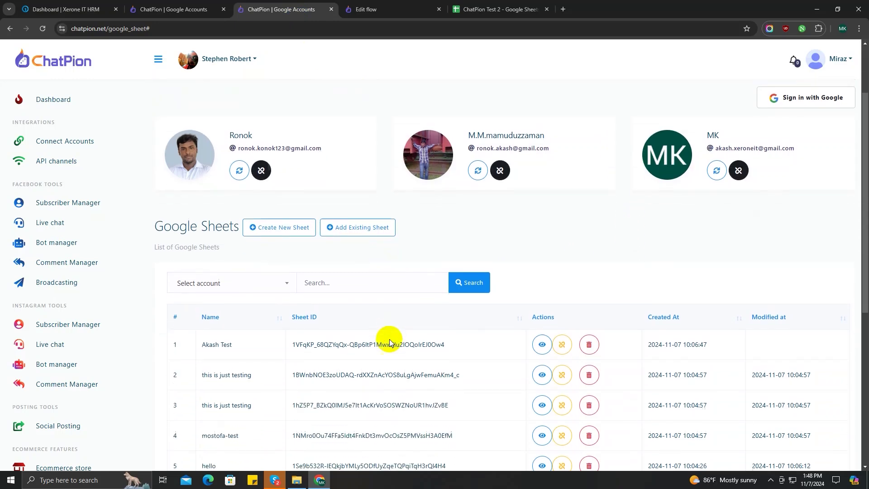
pyautogui.click(365, 227)
pyautogui.click(375, 120)
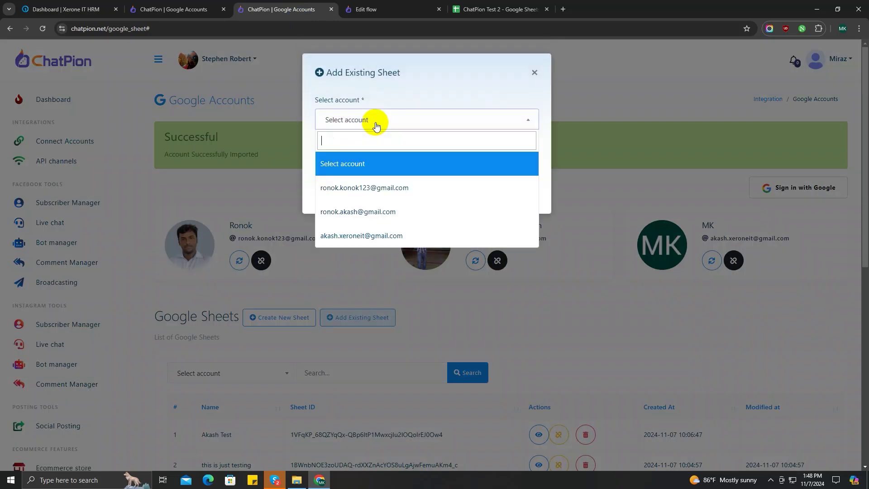
pyautogui.click(379, 235)
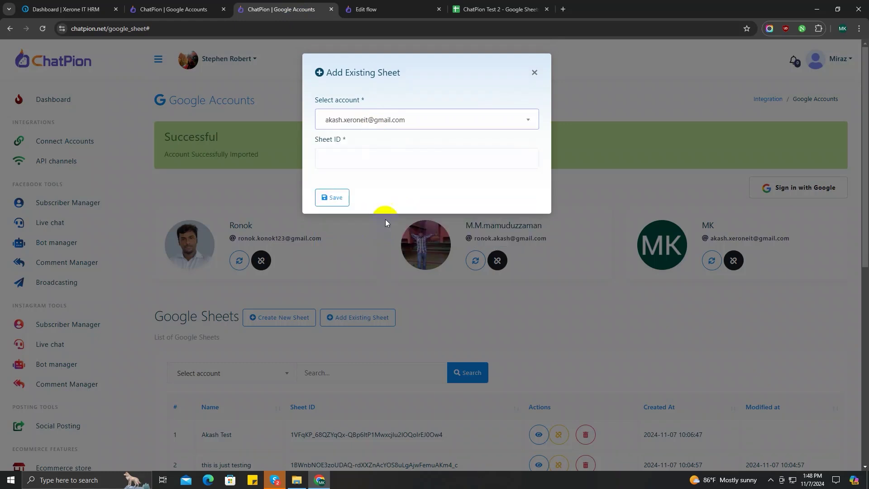
pyautogui.moveTo(333, 146); pyautogui.dragTo(330, 140)
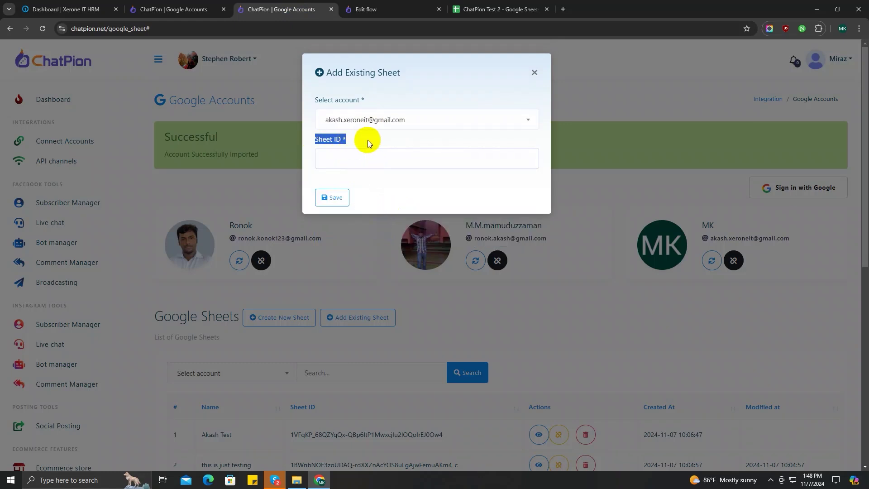
# Copy ChatPion Test 2's spreadsheet ID from its URL, paste it as Sheet ID, and save
pyautogui.click(494, 9)
pyautogui.click(189, 29)
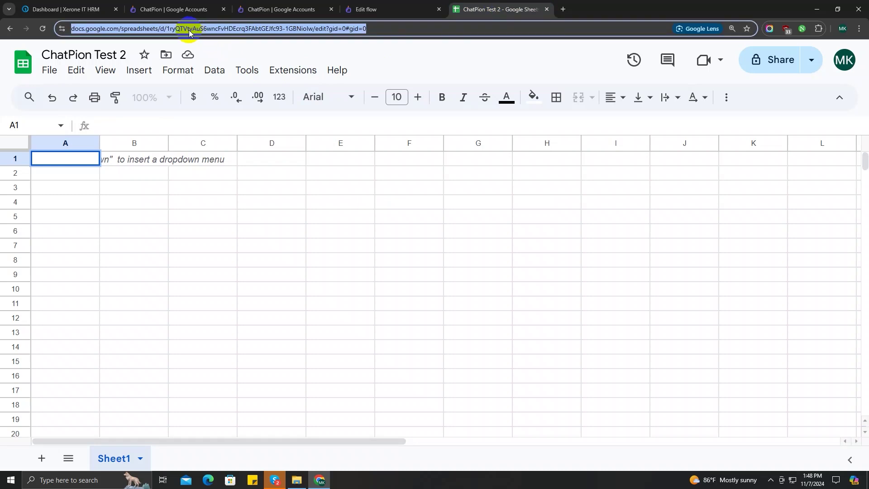
pyautogui.click(190, 29)
pyautogui.moveTo(188, 29); pyautogui.dragTo(334, 30)
pyautogui.hotkey('ctrl', 'c')
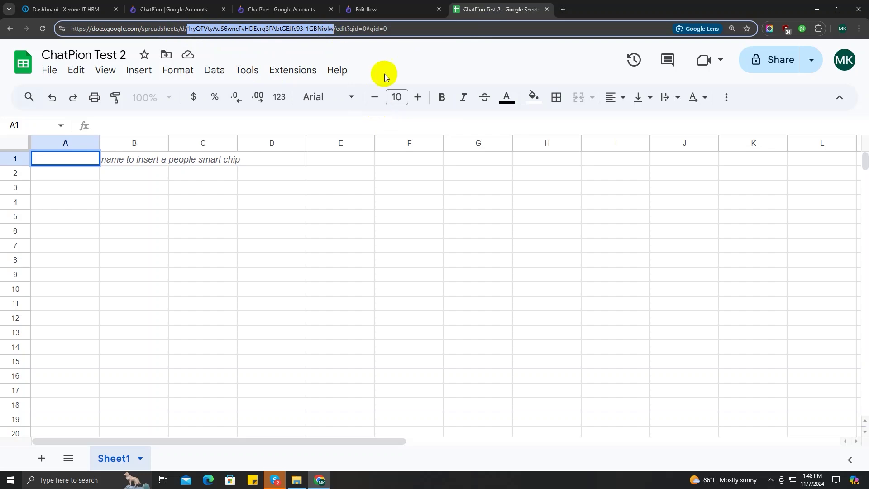
pyautogui.click(281, 9)
pyautogui.click(380, 164)
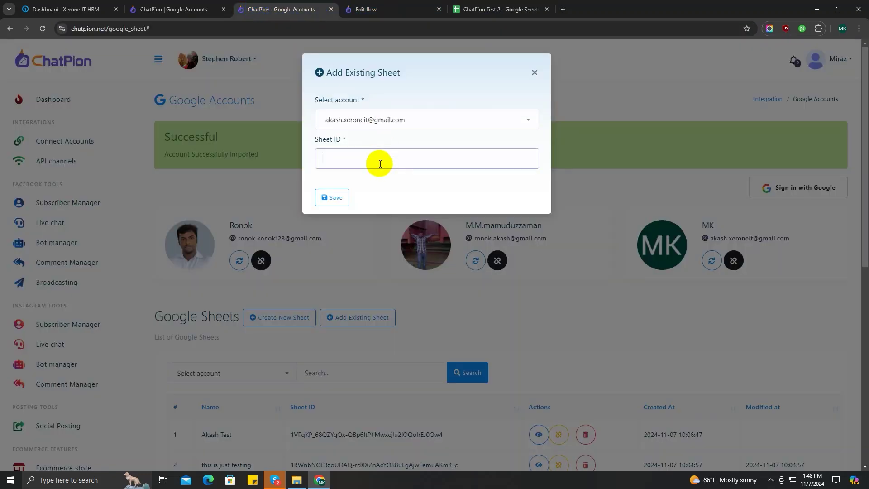
pyautogui.hotkey('ctrl', 'v')
pyautogui.click(332, 198)
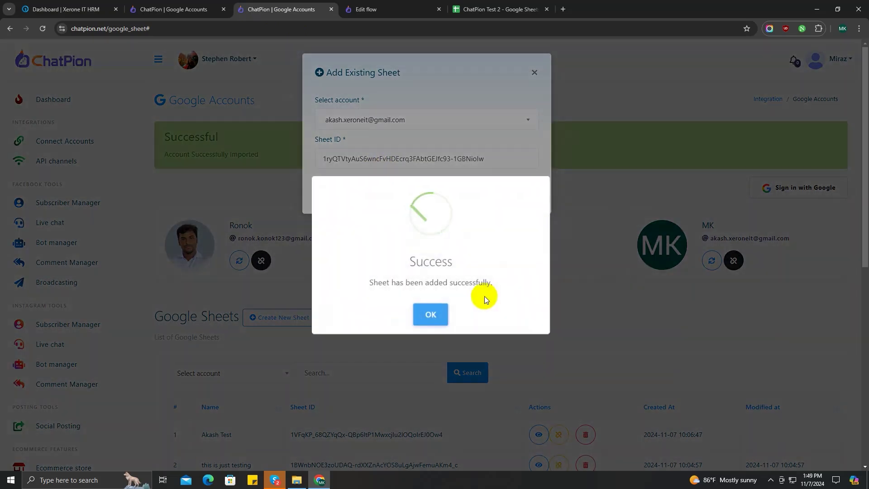
pyautogui.click(433, 315)
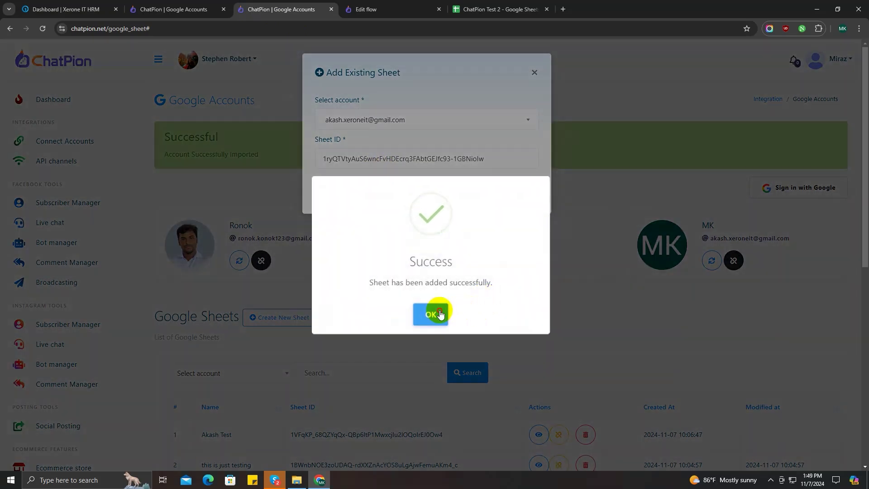
pyautogui.scroll(-2, 344, 330)
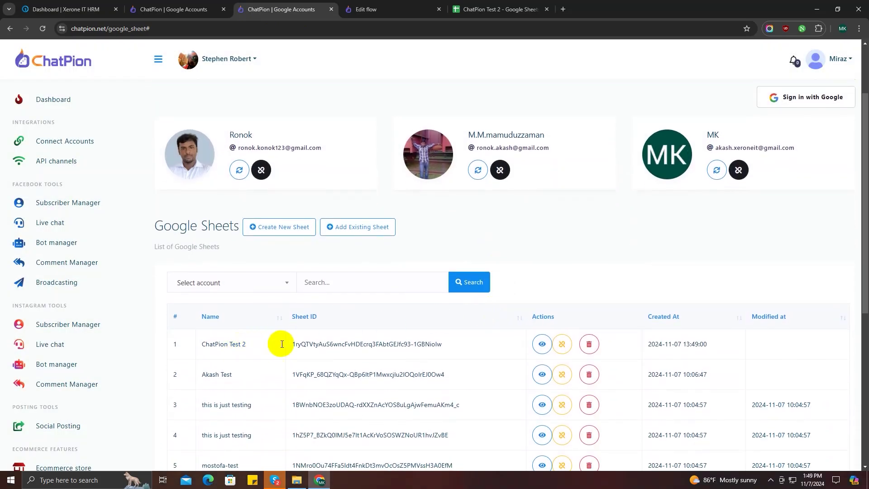
# View ChatPion Test 2 in a new tab, dismiss the Tables panel, and return to ChatPion
pyautogui.click(542, 343)
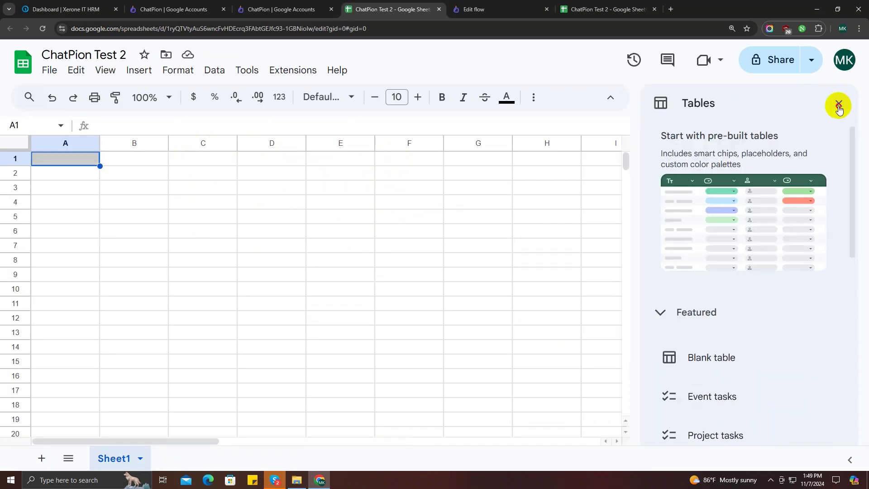
pyautogui.click(839, 107)
pyautogui.click(170, 9)
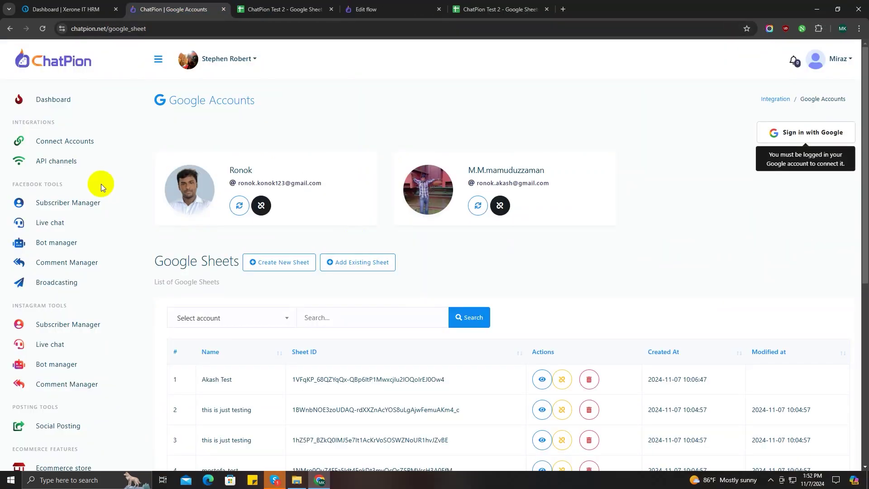
# Open the General settings under System settings
pyautogui.scroll(-3, 90, 185)
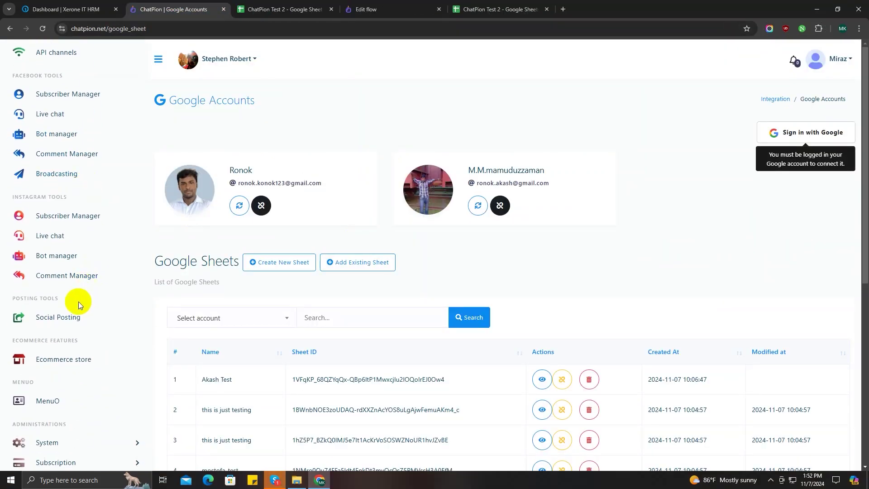
pyautogui.scroll(-2, 90, 403)
pyautogui.click(126, 382)
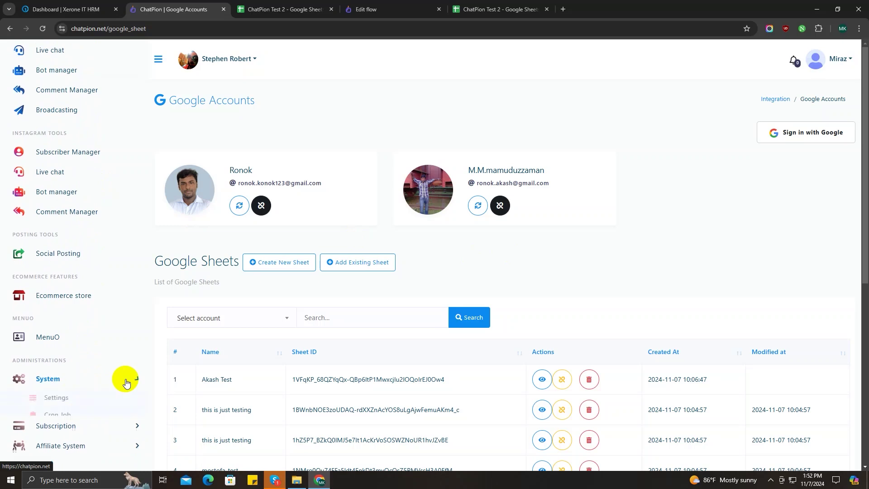
pyautogui.scroll(-2, 68, 344)
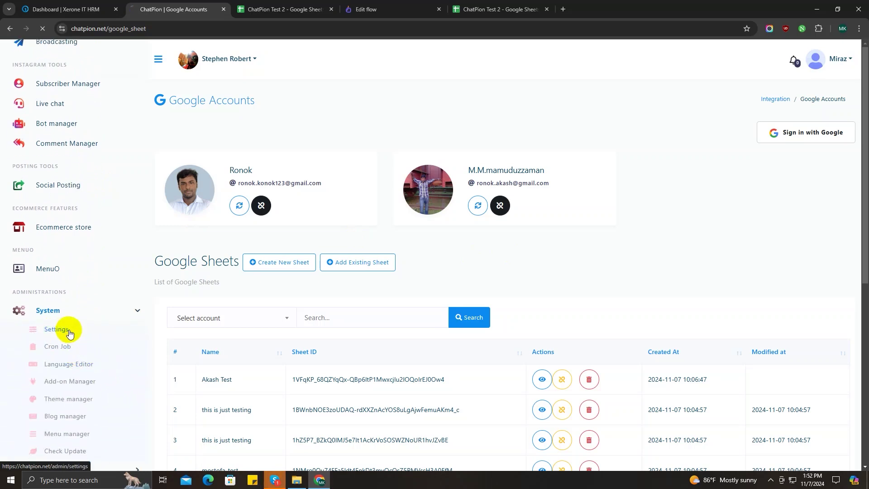
pyautogui.click(69, 331)
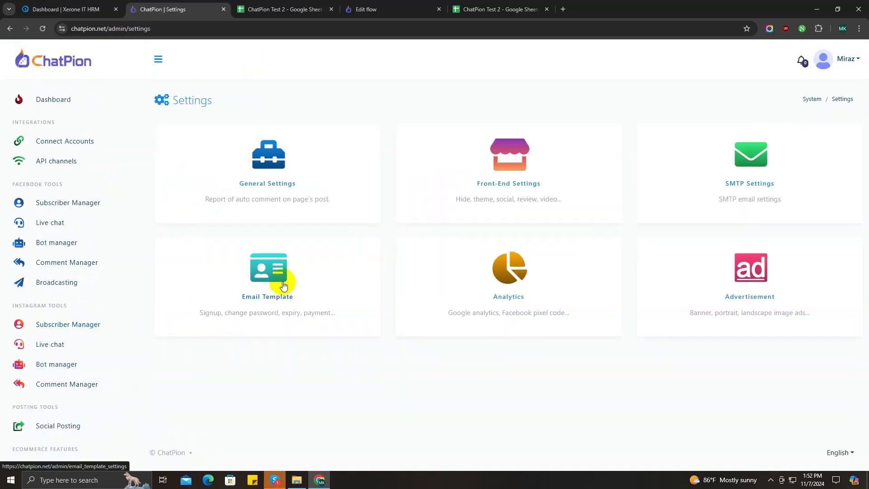
pyautogui.click(273, 188)
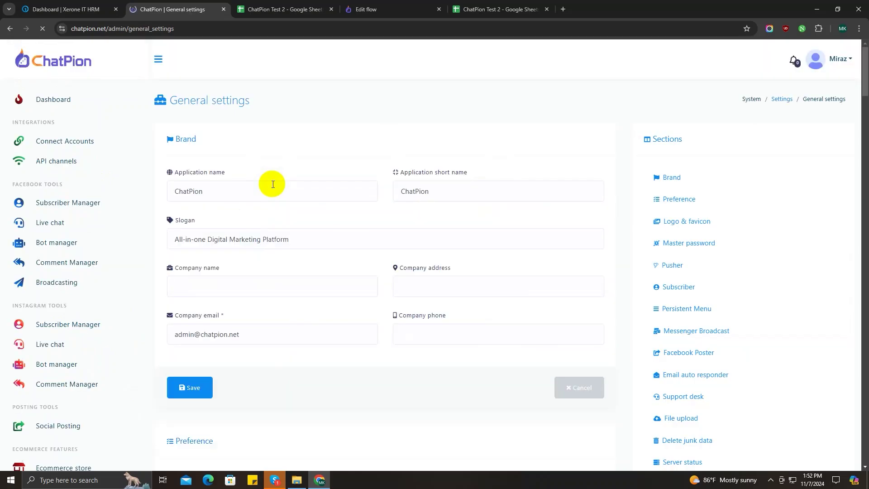
# Set the signup data Google Sheet to ChatPion Test 2 [Sheet1] and save
pyautogui.scroll(-4, 709, 244)
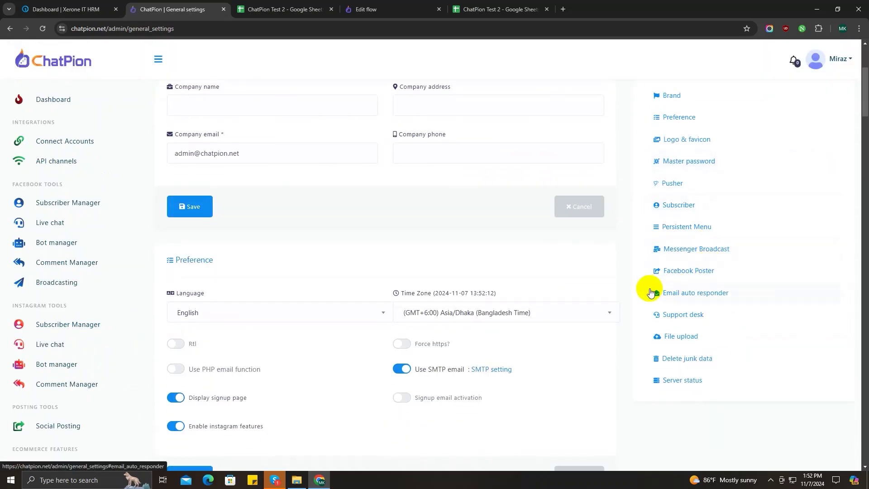
pyautogui.click(713, 294)
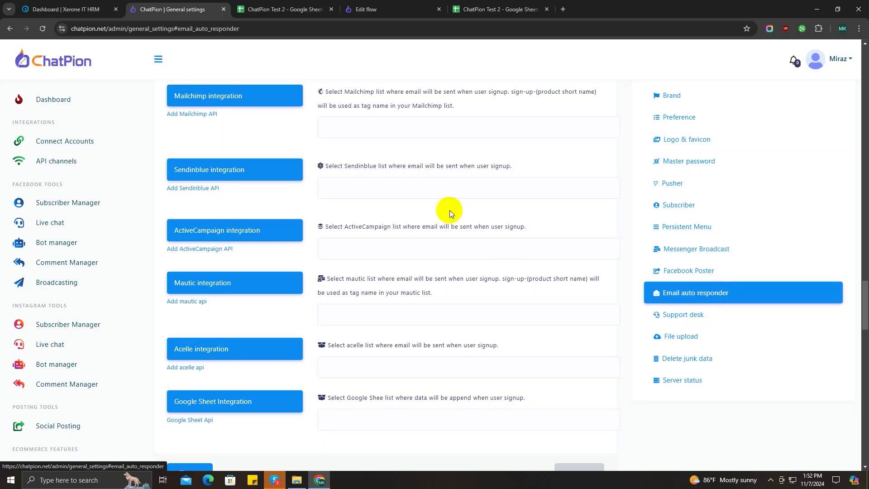
pyautogui.scroll(-4, 448, 209)
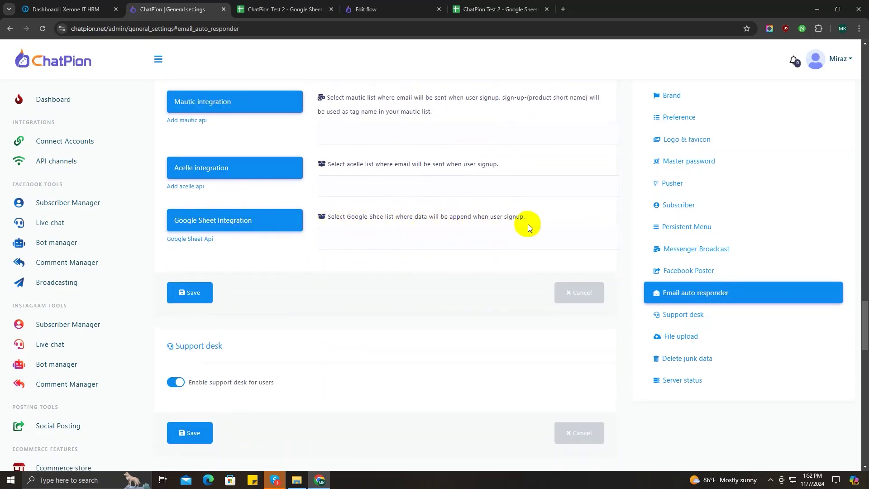
pyautogui.click(342, 235)
pyautogui.scroll(-6, 394, 281)
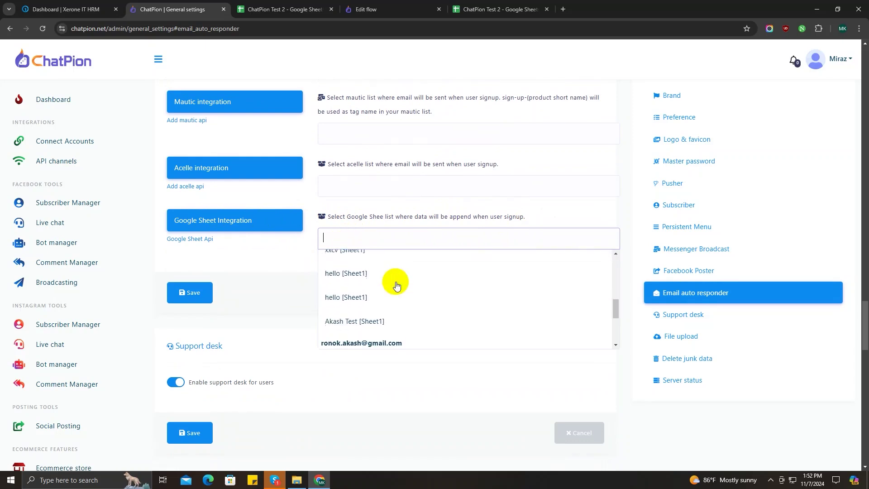
pyautogui.click(409, 341)
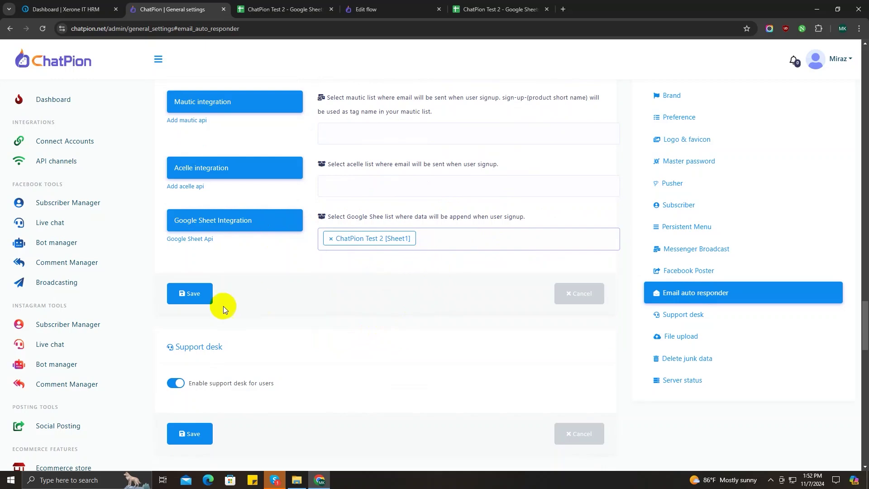
pyautogui.click(194, 295)
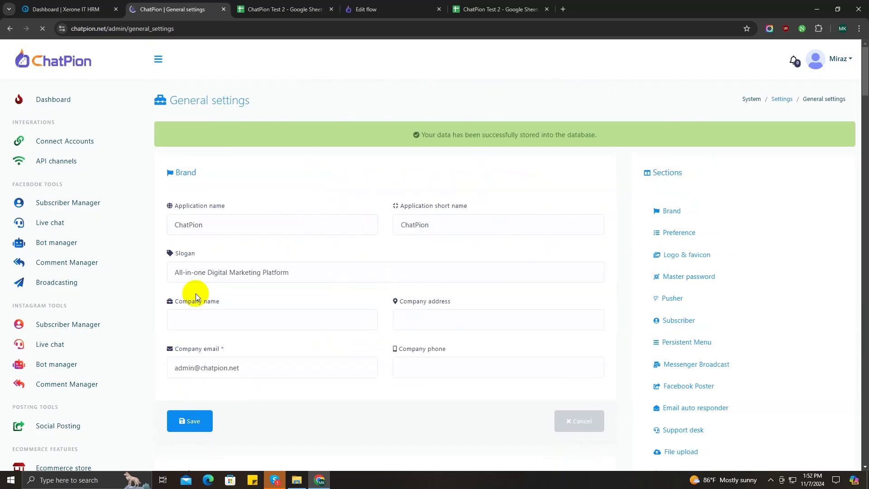
# Open a new private (Incognito) browsing window
pyautogui.scroll(-4, 508, 270)
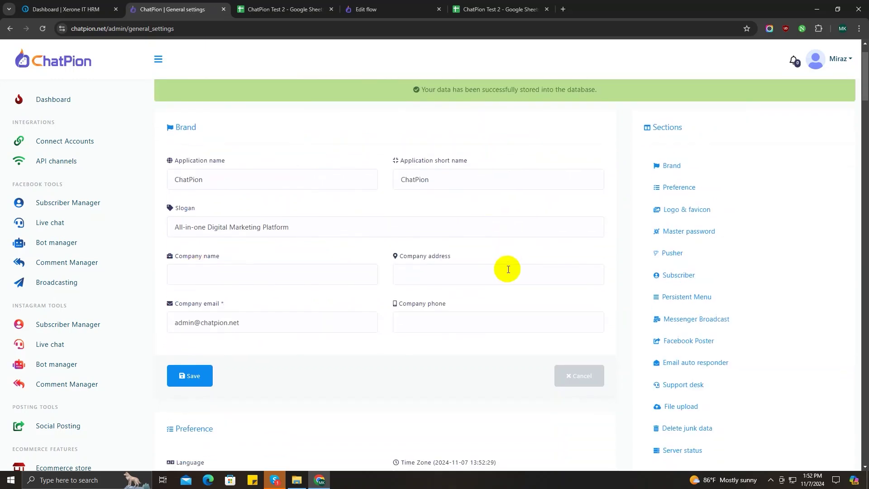
pyautogui.scroll(4, 508, 270)
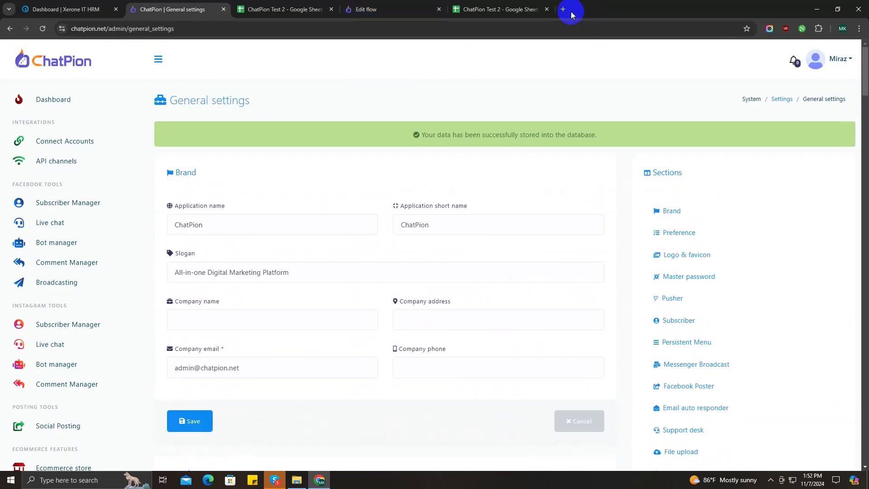
pyautogui.click(859, 29)
# In a Chrome Incognito window, go to chatpion.net and open the Create one sign-up form
pyautogui.click(803, 96)
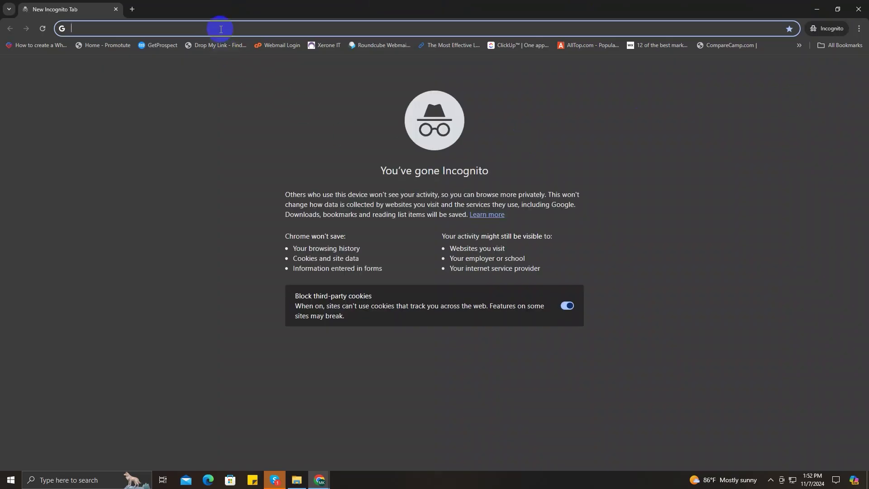
pyautogui.write('chatpion')
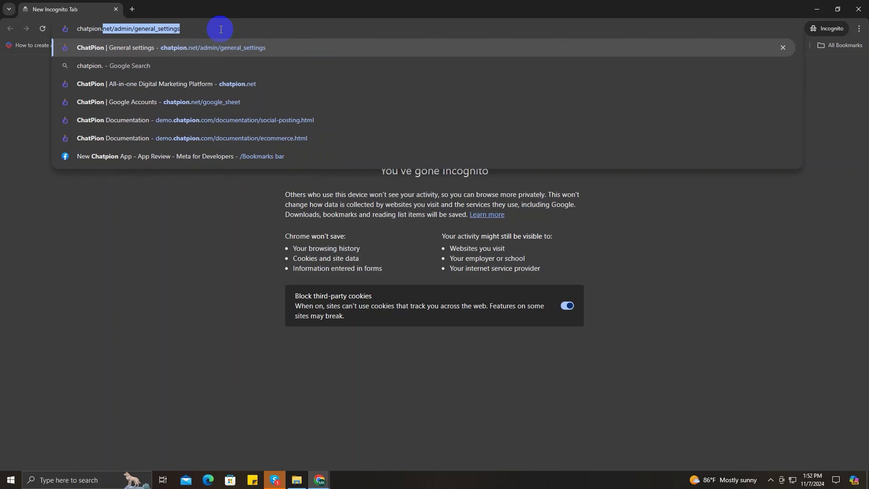
pyautogui.write('.')
pyautogui.press('Return')
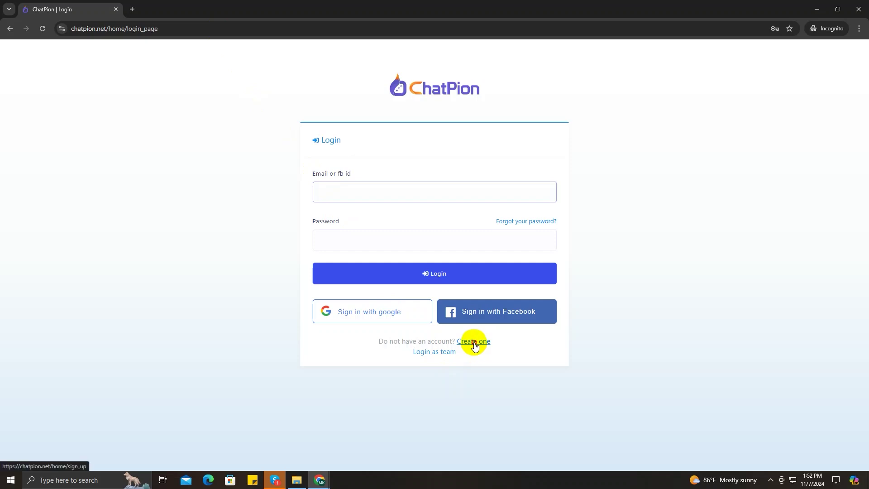
pyautogui.click(473, 342)
# Fill in the test account's name, e-mail, password and captcha, and accept the terms
pyautogui.click(379, 197)
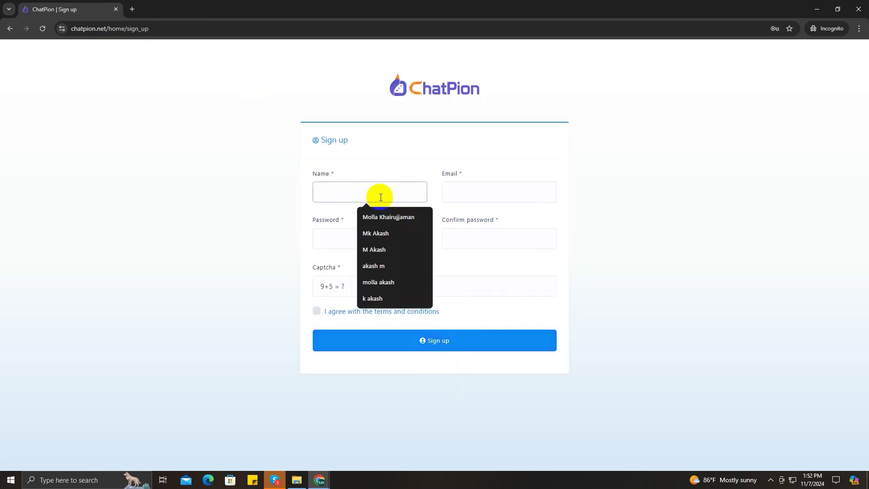
pyautogui.write('Rick')
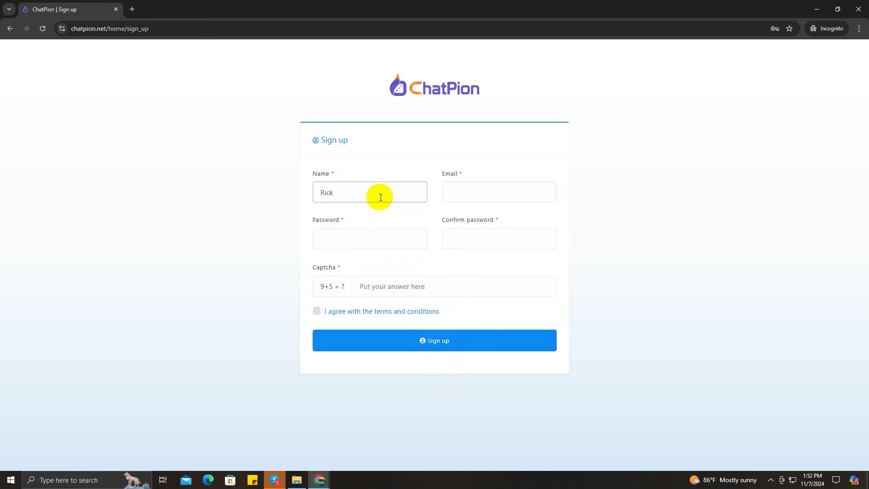
pyautogui.click(479, 198)
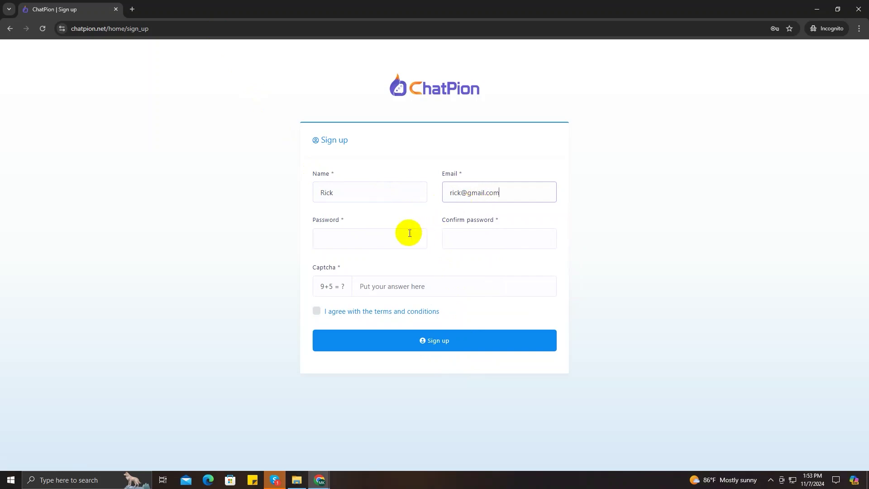
pyautogui.click(395, 239)
pyautogui.click(453, 239)
pyautogui.click(413, 286)
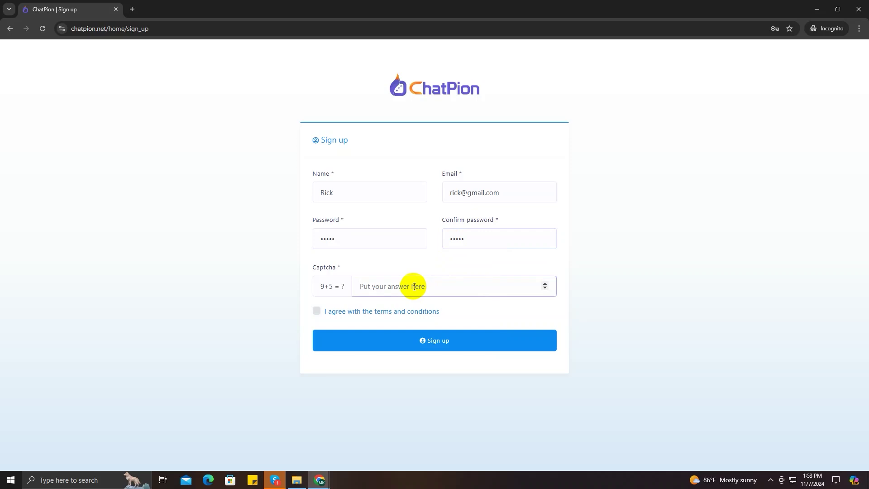
pyautogui.click(316, 311)
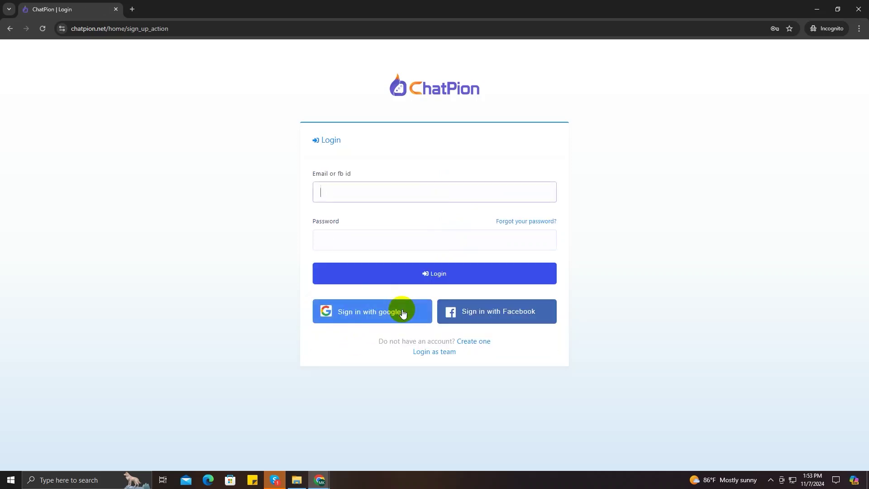
pyautogui.click(314, 478)
pyautogui.click(287, 454)
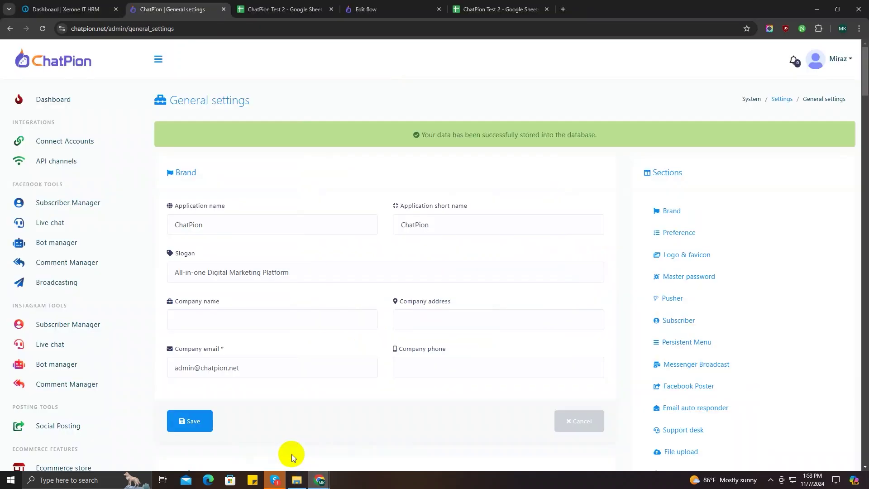
# In ChatPion Test 2, check the signup name in A1 and e-mail in B1
pyautogui.scroll(-2, 425, 269)
pyautogui.scroll(2, 412, 277)
pyautogui.click(271, 10)
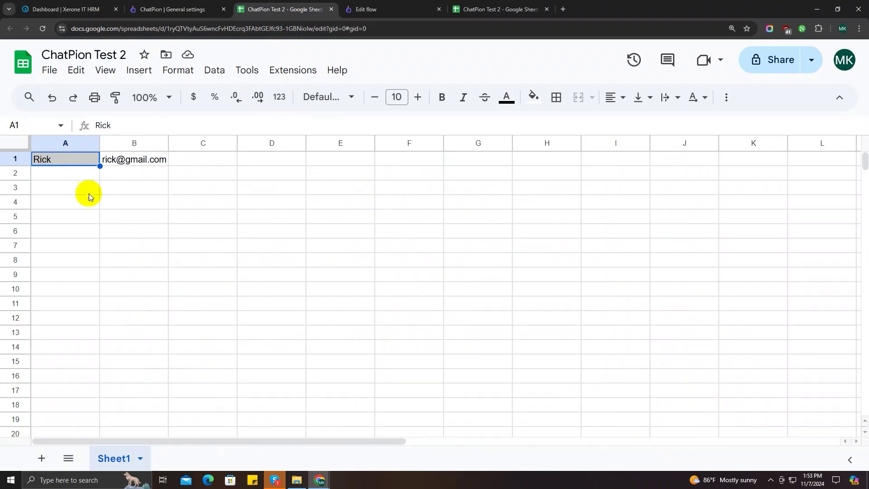
pyautogui.click(124, 183)
pyautogui.click(64, 161)
pyautogui.click(125, 162)
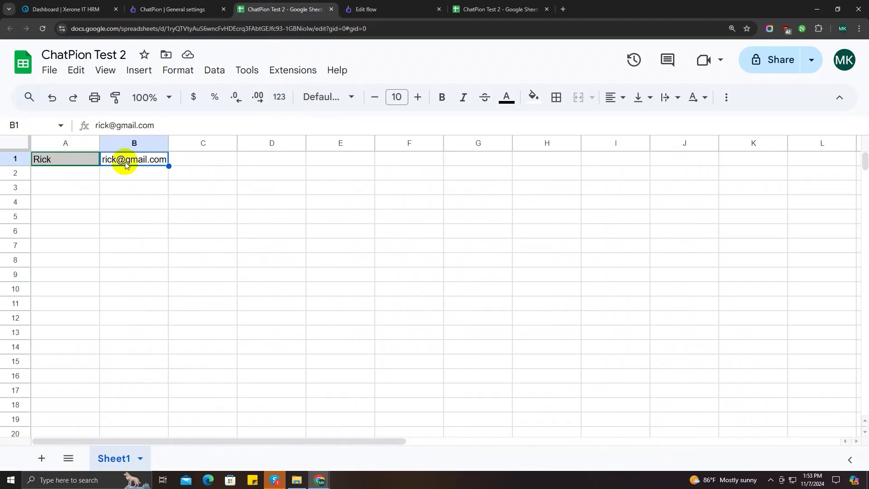
# Return to ChatPion and open the API channels page
pyautogui.click(174, 9)
pyautogui.scroll(-4, 64, 223)
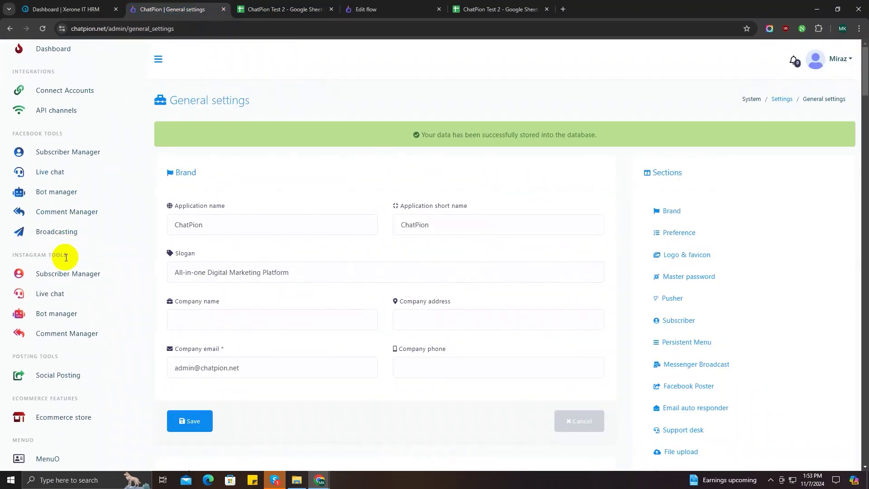
pyautogui.scroll(4, 73, 181)
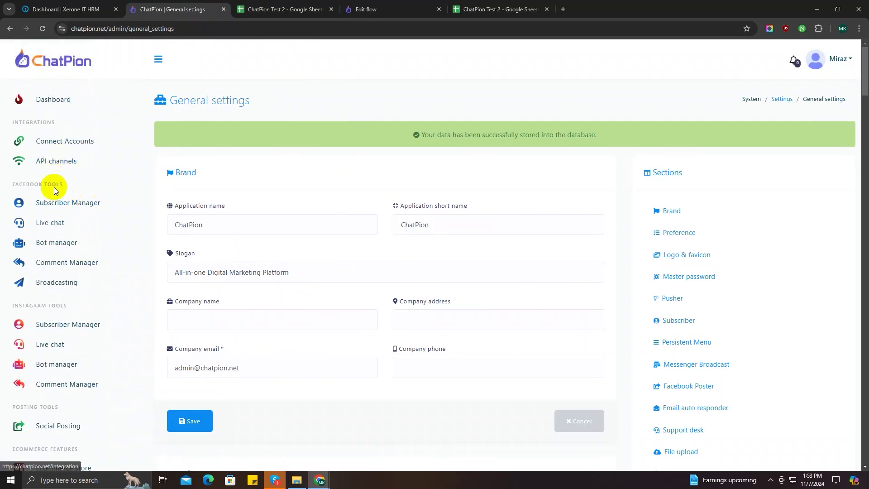
pyautogui.click(53, 162)
pyautogui.scroll(-3, 454, 214)
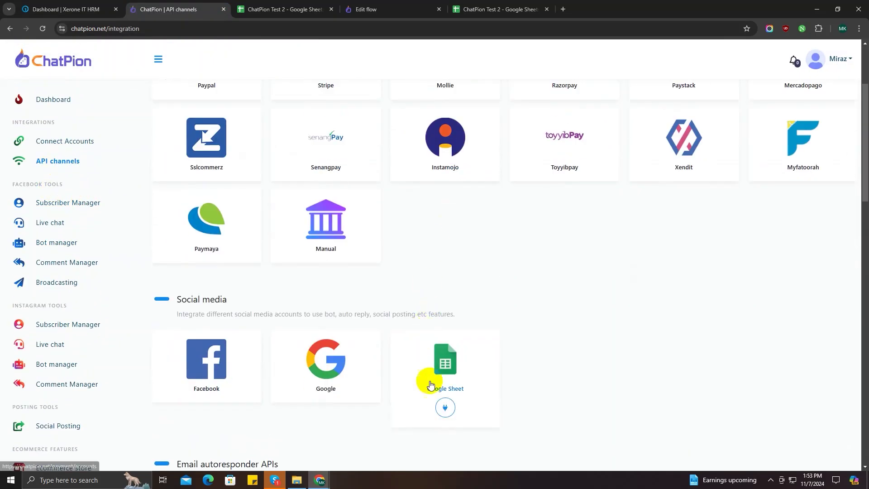
# From the Google Sheet integration accounts, view ChatPion Test 2 and check the e-mail in B1
pyautogui.click(445, 409)
pyautogui.scroll(-2, 450, 411)
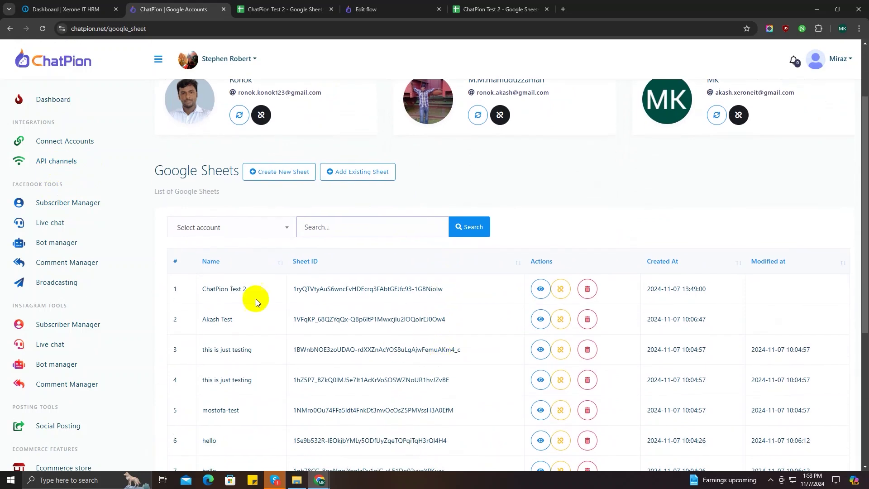
pyautogui.click(539, 288)
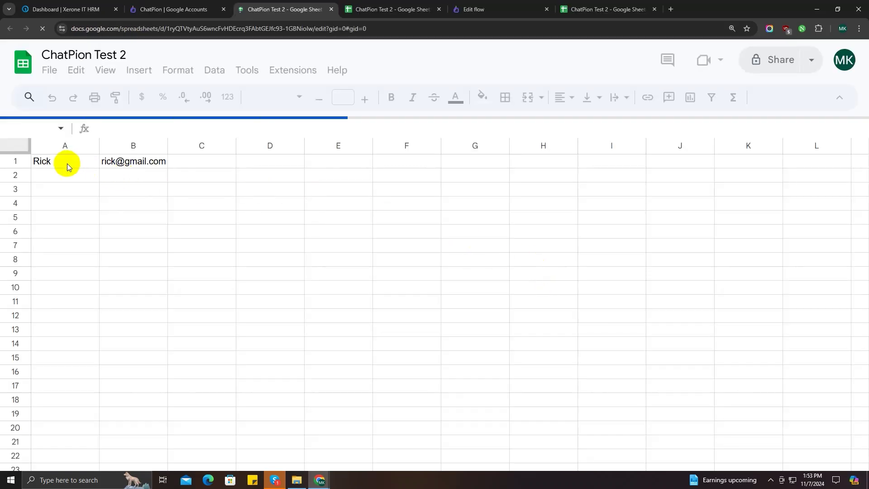
pyautogui.click(149, 163)
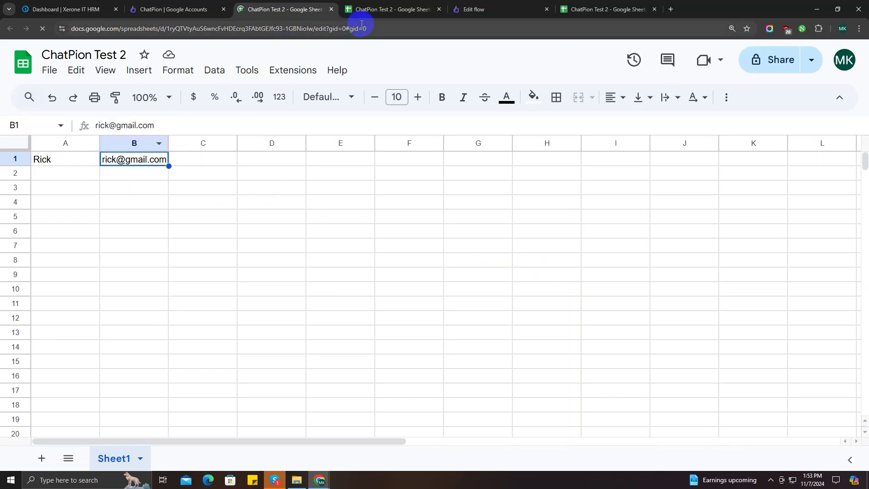
# Close both extra sheet tabs and go to ChatPion's Bot manager
pyautogui.click(331, 10)
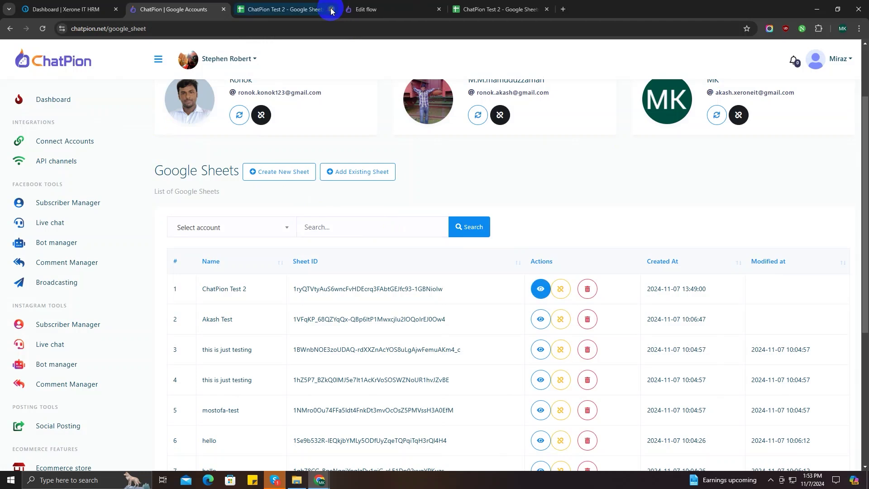
pyautogui.click(331, 10)
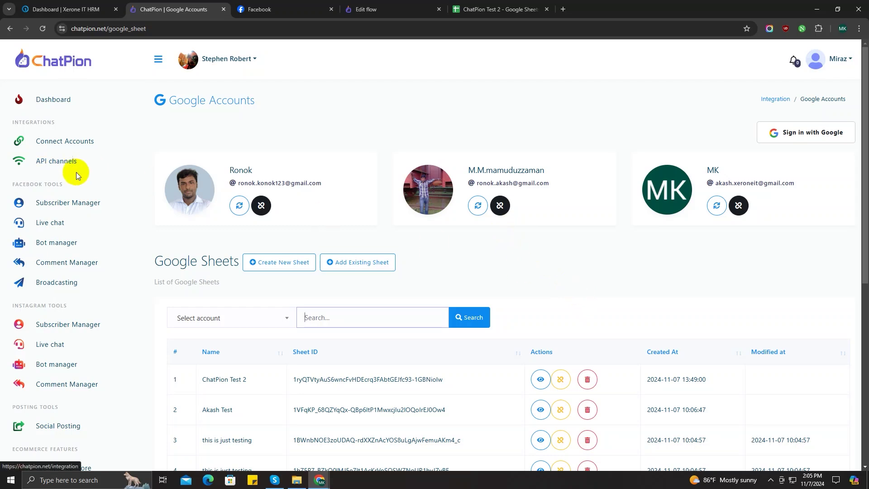
pyautogui.click(69, 246)
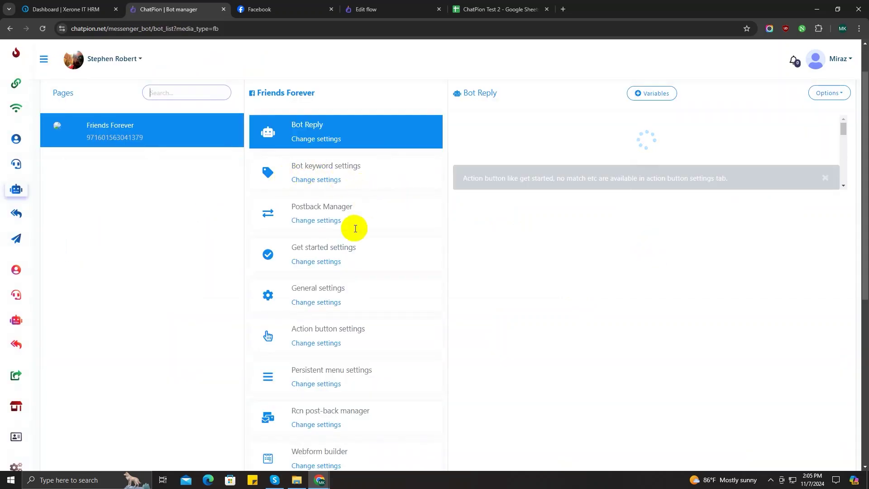
# Re-select ChatPion Test 2 [Sheet1] as the Friends Forever bot's Google Sheet in General settings and save
pyautogui.click(330, 303)
pyautogui.scroll(-14, 574, 241)
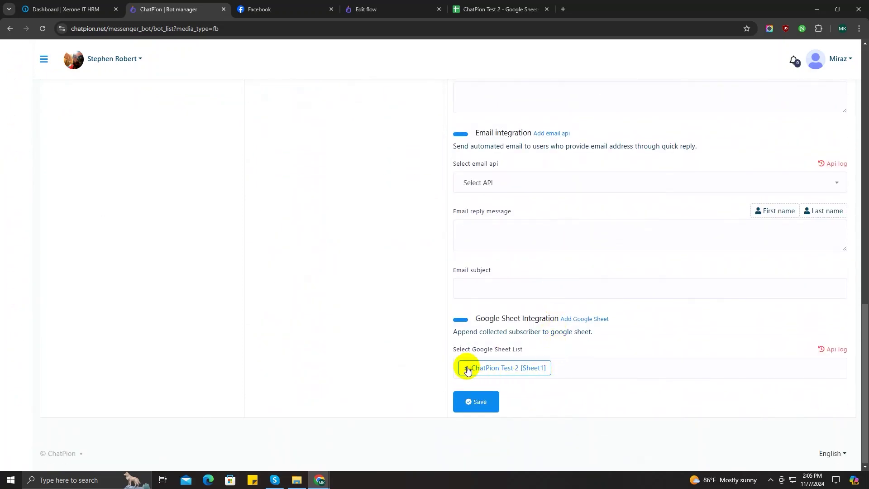
pyautogui.click(466, 368)
pyautogui.scroll(-5, 529, 310)
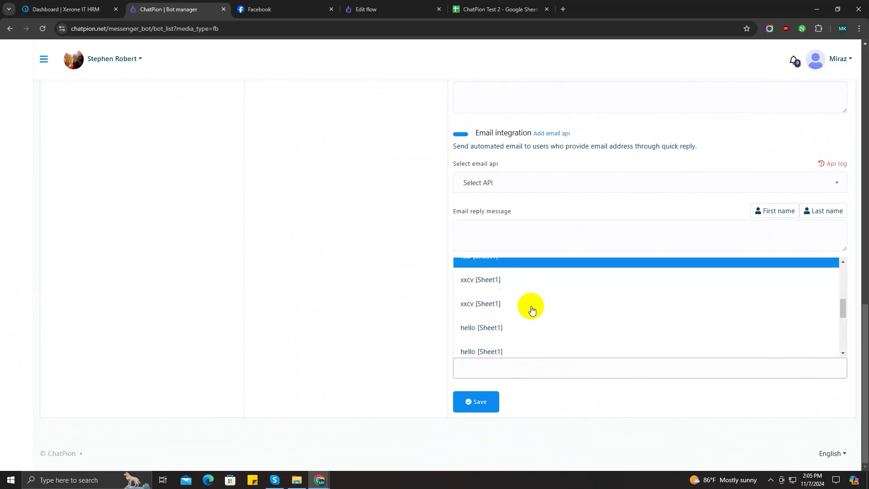
pyautogui.scroll(-2, 539, 319)
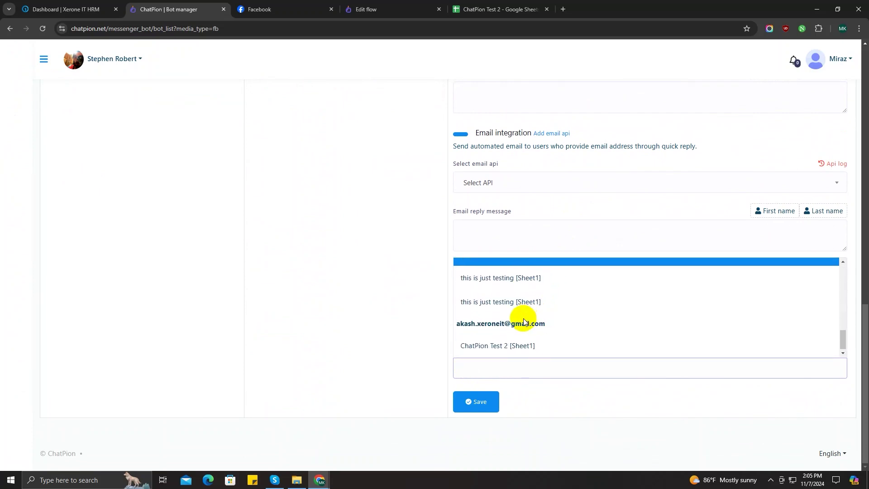
pyautogui.click(496, 349)
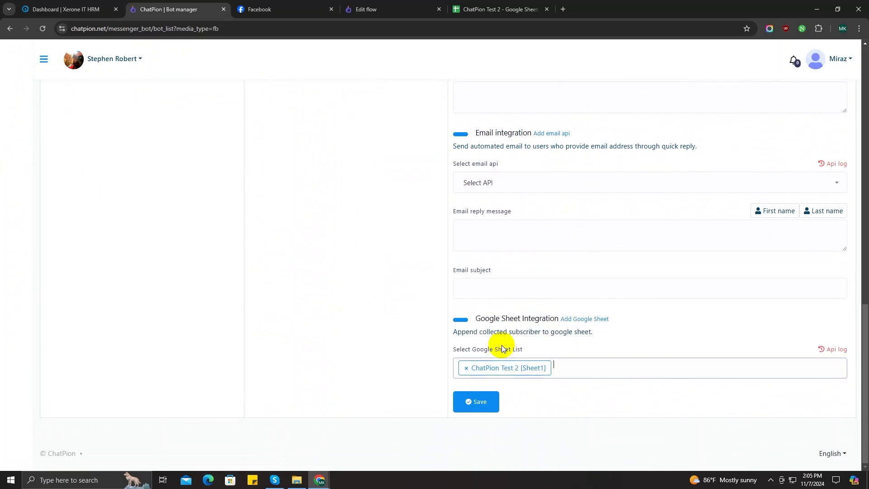
pyautogui.click(475, 408)
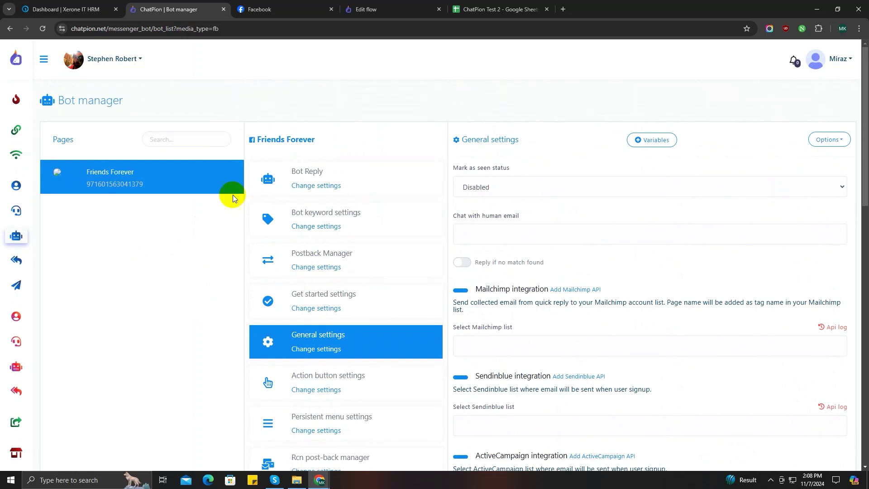
# Open the 'test user input flow' Bot Reply flow in the flow builder
pyautogui.scroll(-15, 495, 320)
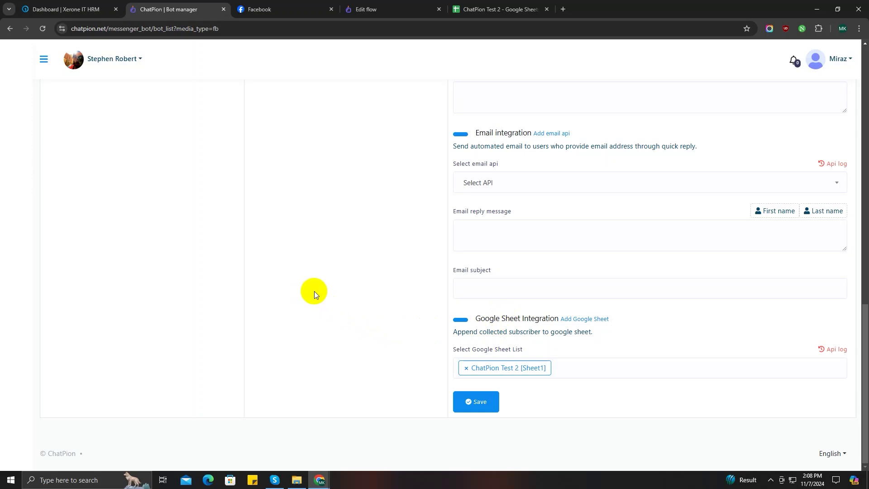
pyautogui.scroll(15, 315, 294)
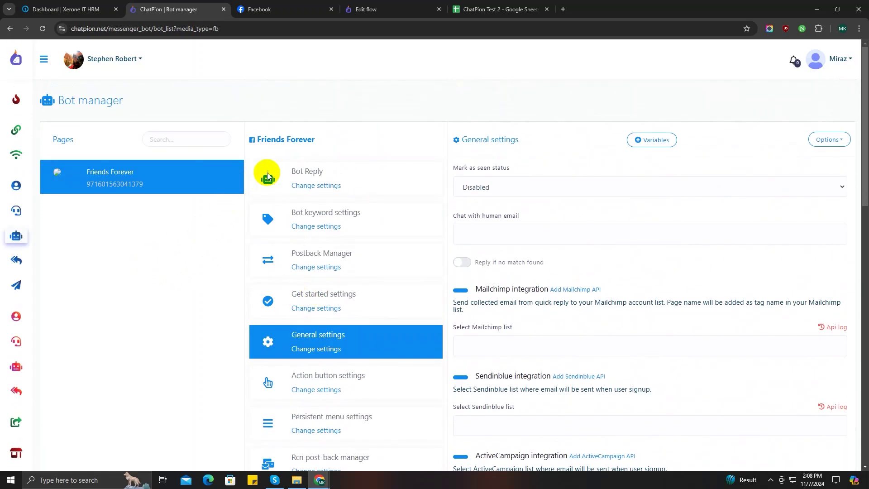
pyautogui.click(317, 186)
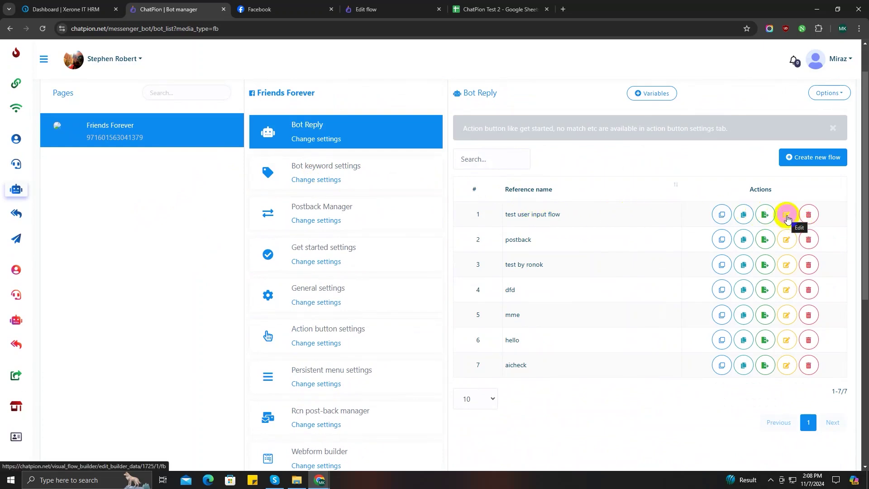
pyautogui.click(787, 217)
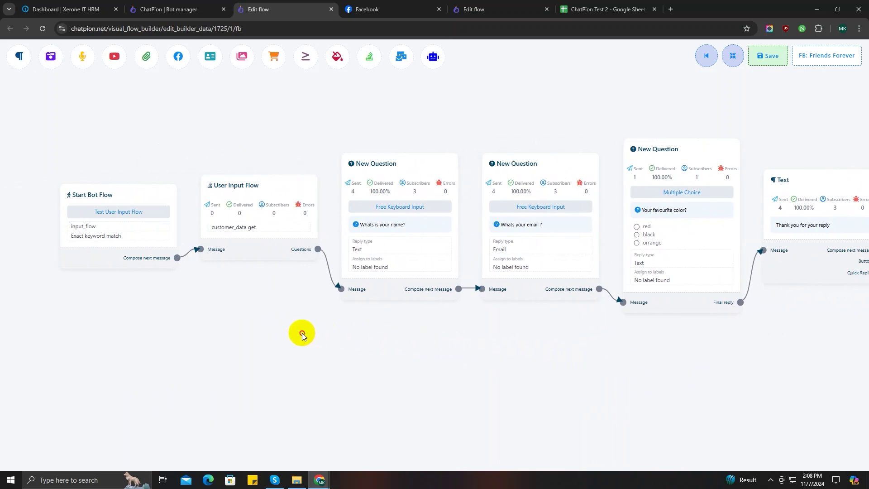
# Review the Start Bot Flow node's input_flow keyword and title, then view the Text node
pyautogui.moveTo(355, 351); pyautogui.dragTo(422, 377)
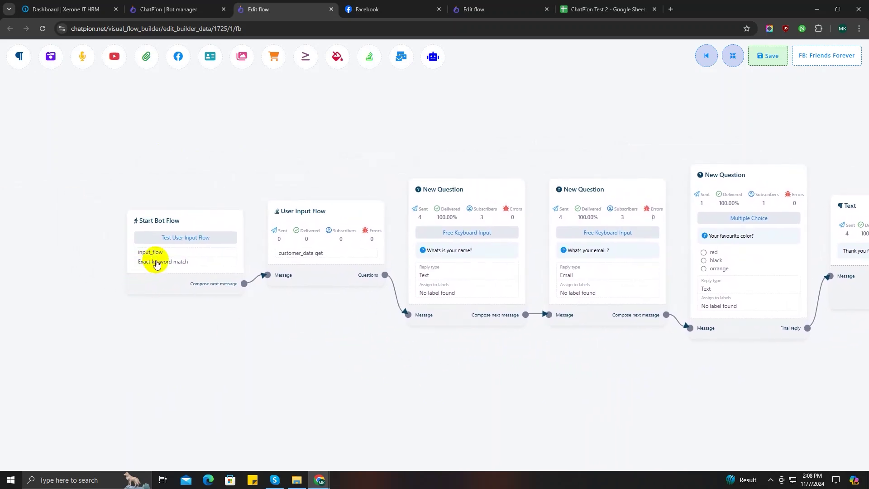
pyautogui.doubleClick(188, 253)
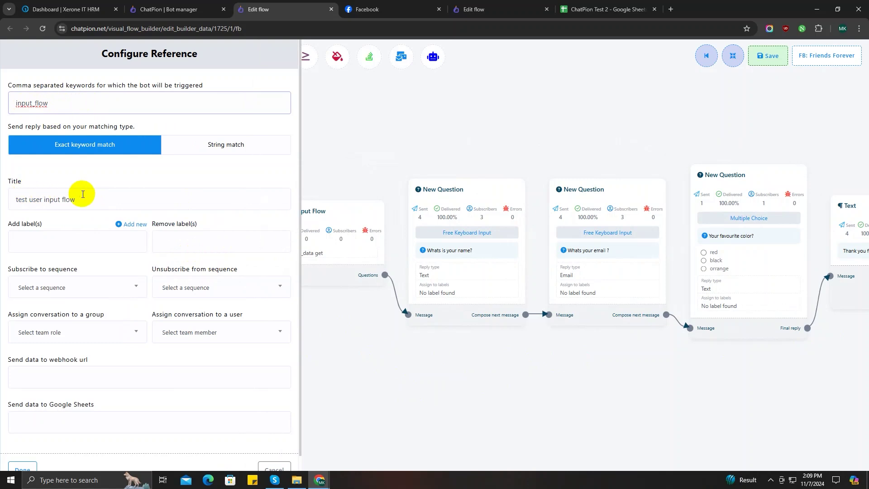
pyautogui.scroll(-1, 98, 226)
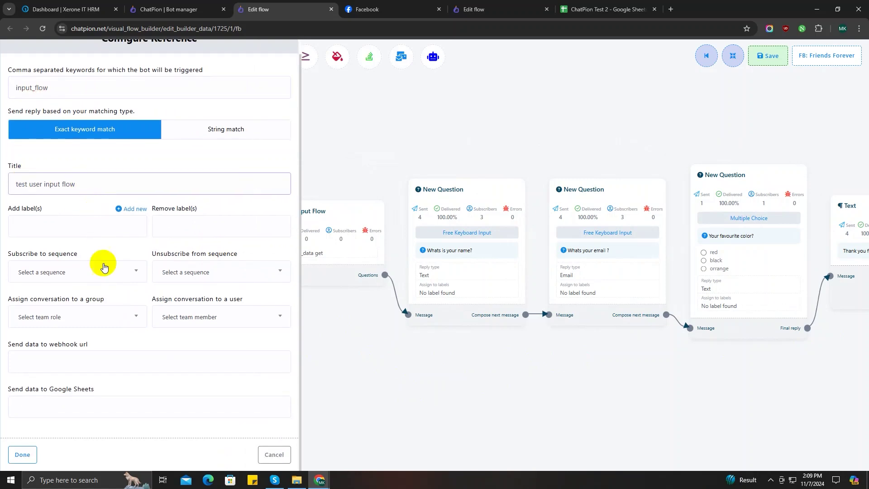
pyautogui.click(27, 455)
pyautogui.moveTo(281, 345); pyautogui.dragTo(164, 360)
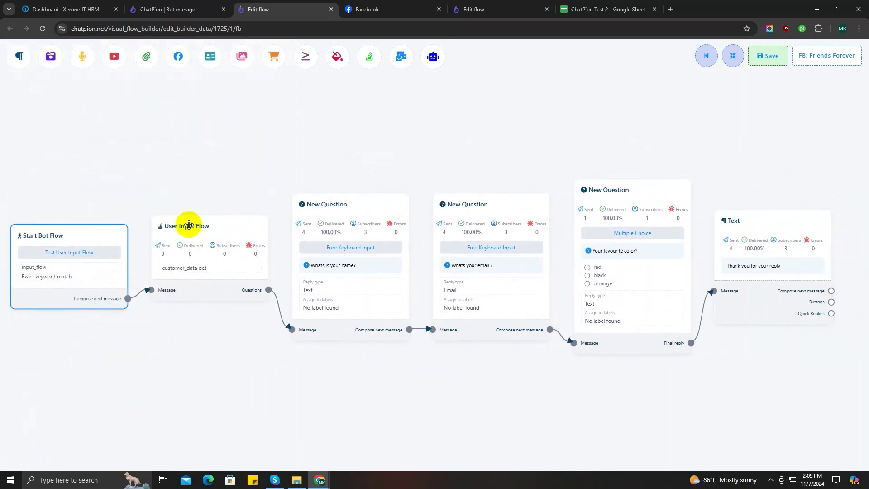
# Set the User Input Flow node to send data to ChatPion Test 2 [Sheet1]
pyautogui.rightClick(166, 105)
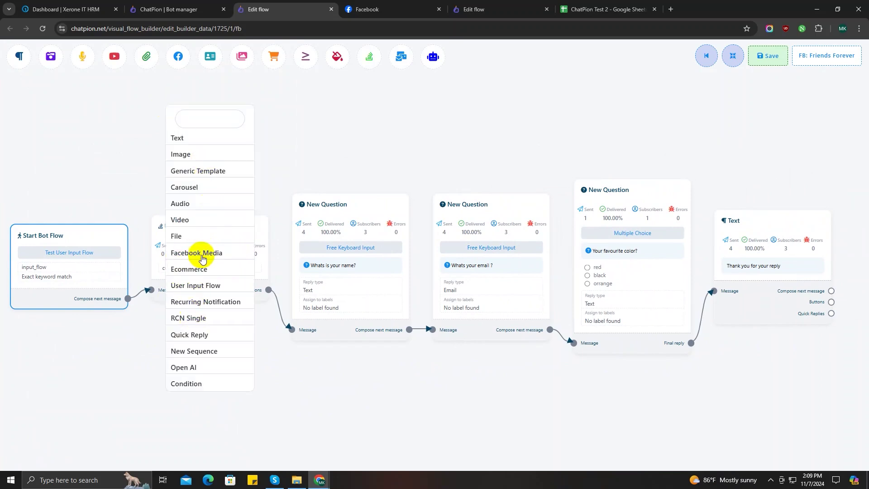
pyautogui.click(267, 360)
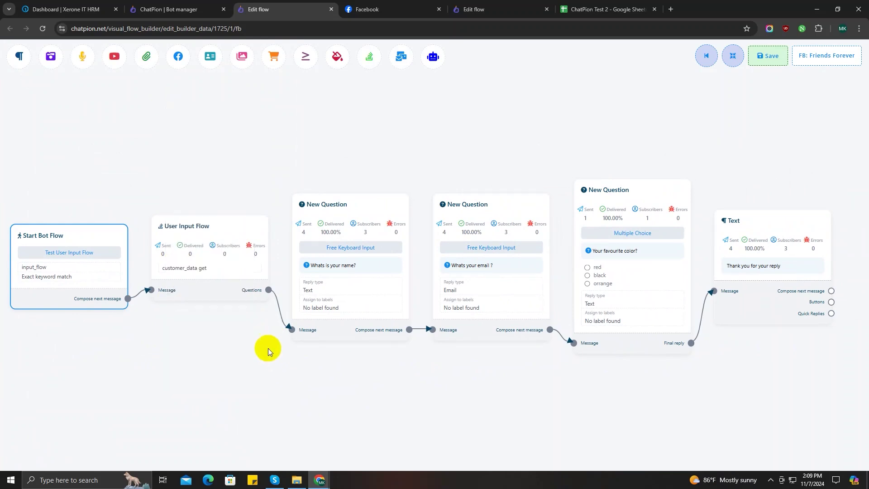
pyautogui.doubleClick(213, 228)
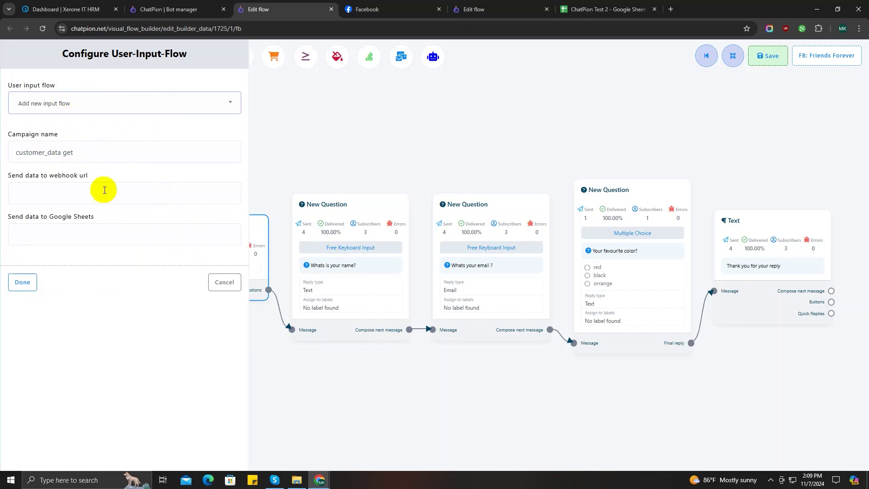
pyautogui.click(36, 231)
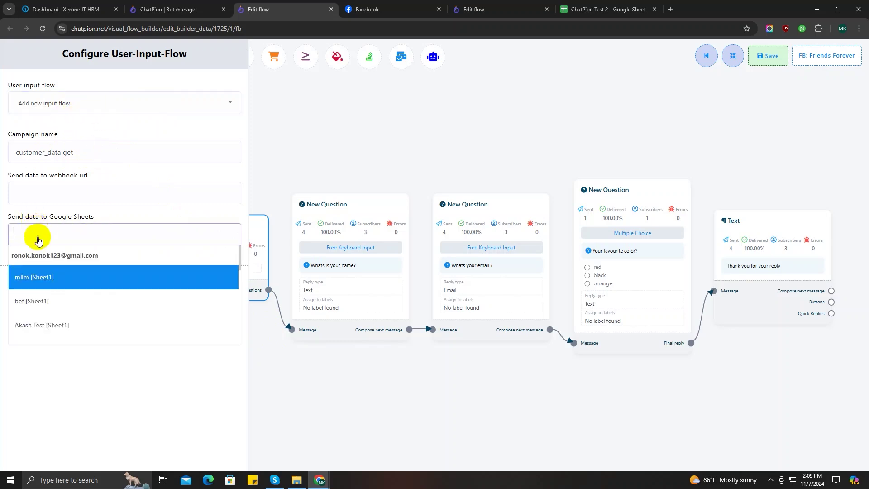
pyautogui.scroll(-5, 82, 311)
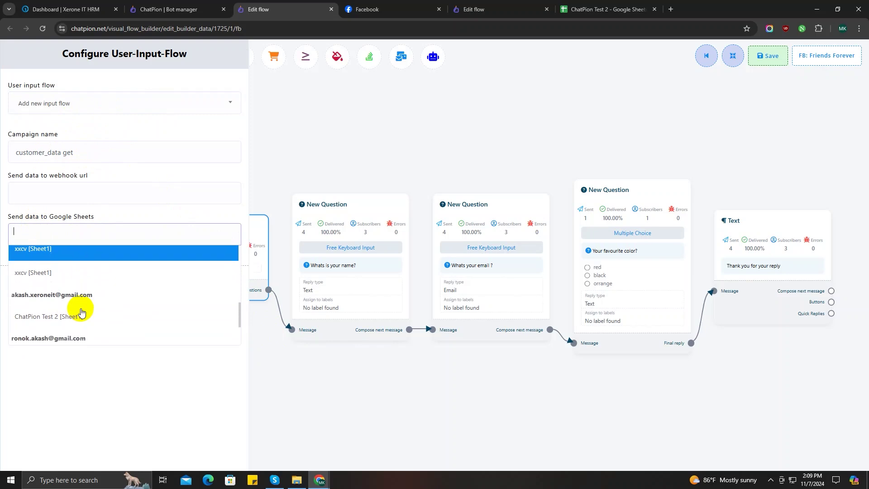
pyautogui.click(39, 286)
pyautogui.click(20, 283)
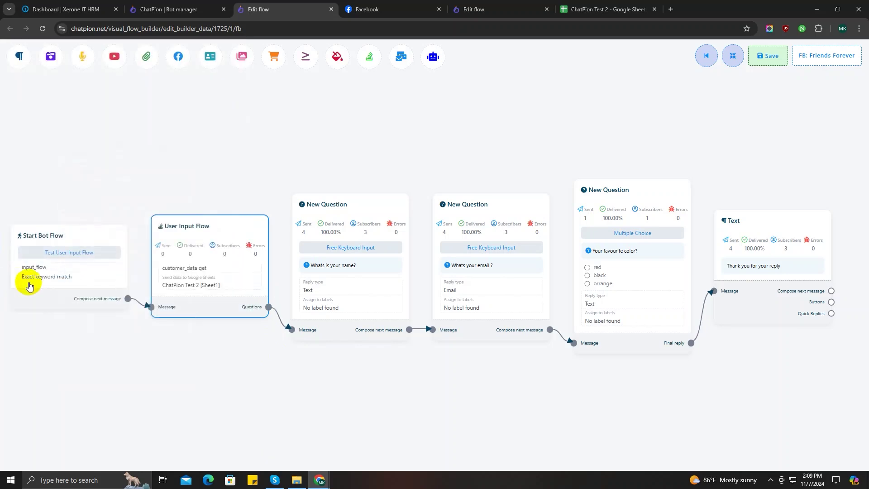
# Check the name question node, save the flow, and open the Friends Forever Facebook page
pyautogui.moveTo(333, 374); pyautogui.dragTo(274, 373)
pyautogui.click(298, 217)
pyautogui.click(19, 452)
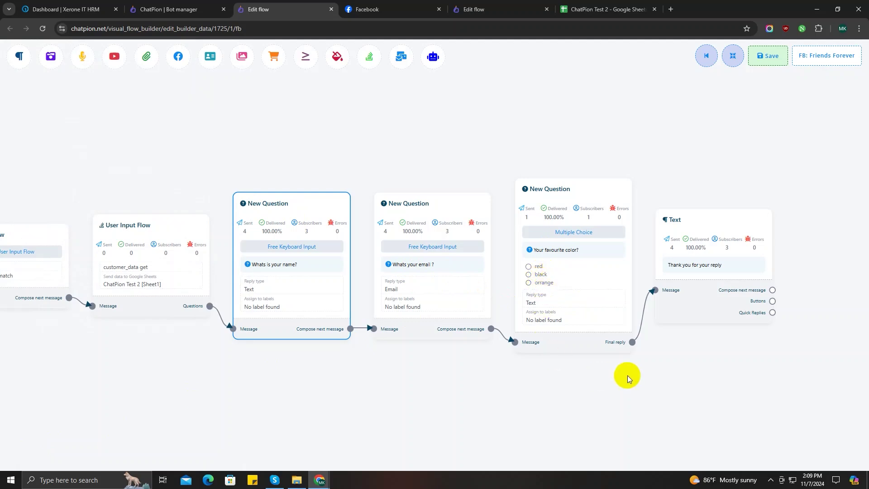
pyautogui.hscroll(3, 543, 372)
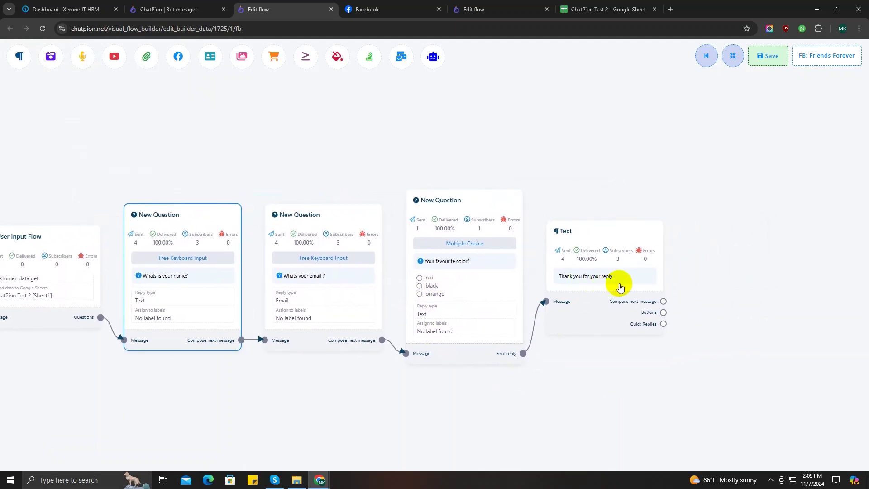
pyautogui.click(765, 55)
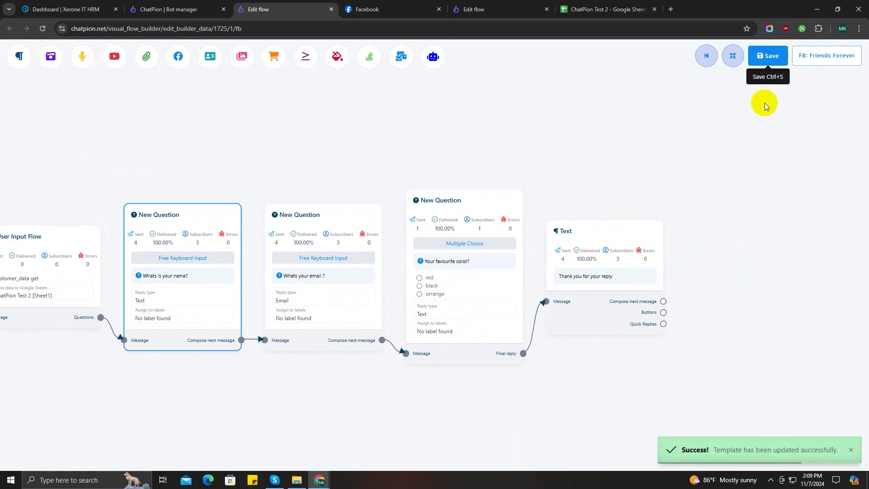
pyautogui.click(834, 56)
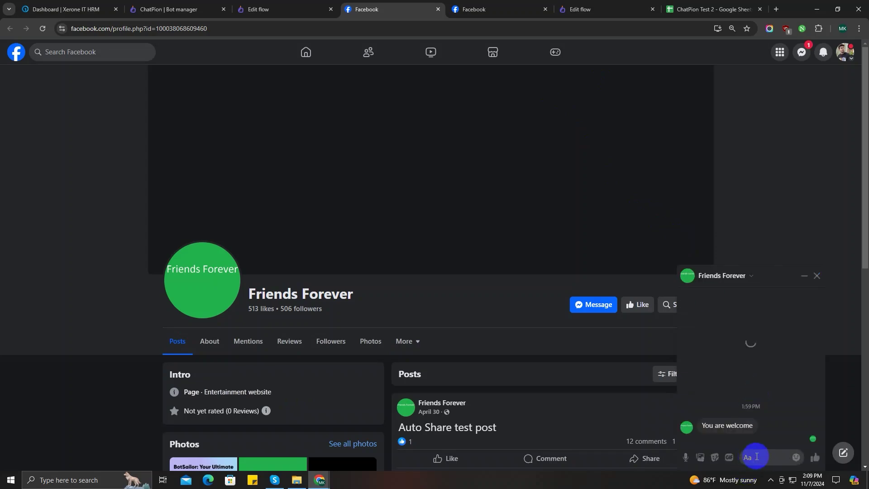
# In the Friends Forever Messenger chat, send input_flow and reply with a name
pyautogui.click(240, 10)
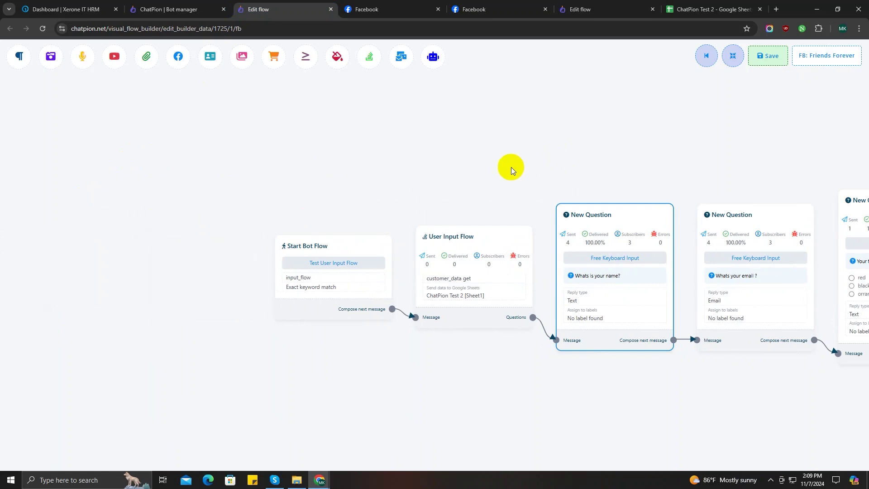
pyautogui.click(404, 15)
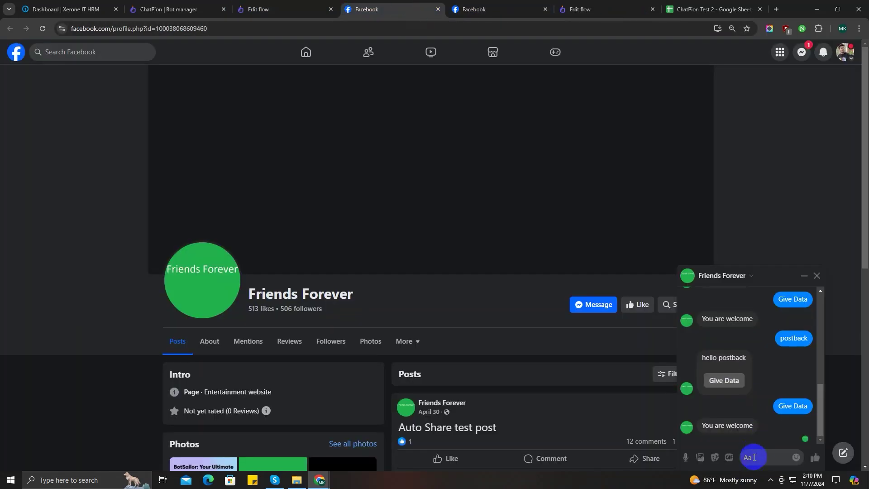
pyautogui.write('in')
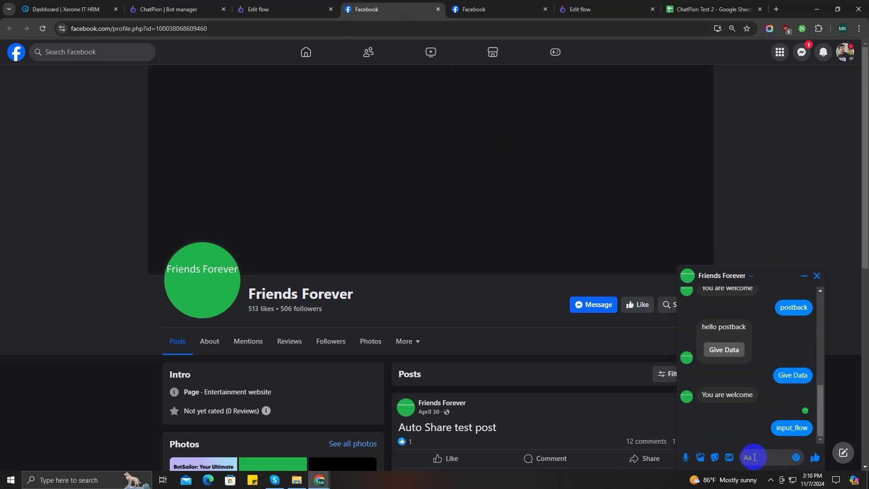
pyautogui.click(754, 457)
pyautogui.write('d')
pyautogui.press('Return')
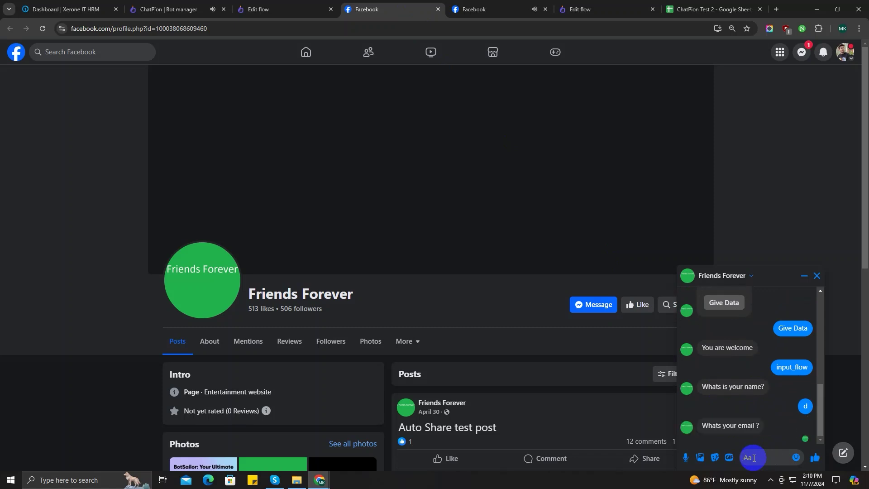
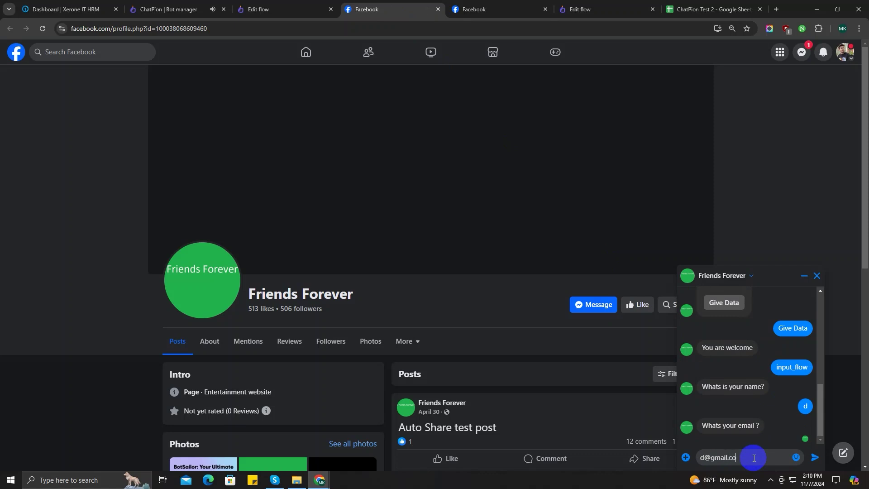
# Reply with an e-mail address and pick black as the favourite colour, then open ChatPion Test 2
pyautogui.press('Return')
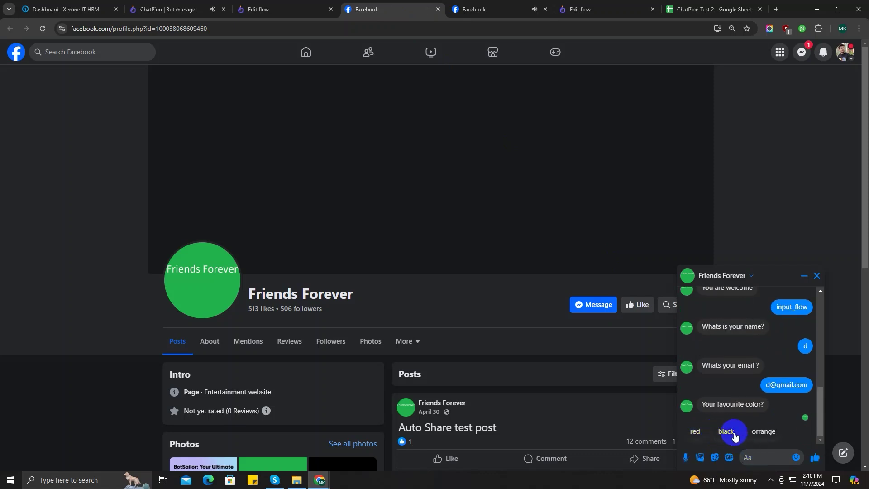
pyautogui.click(733, 430)
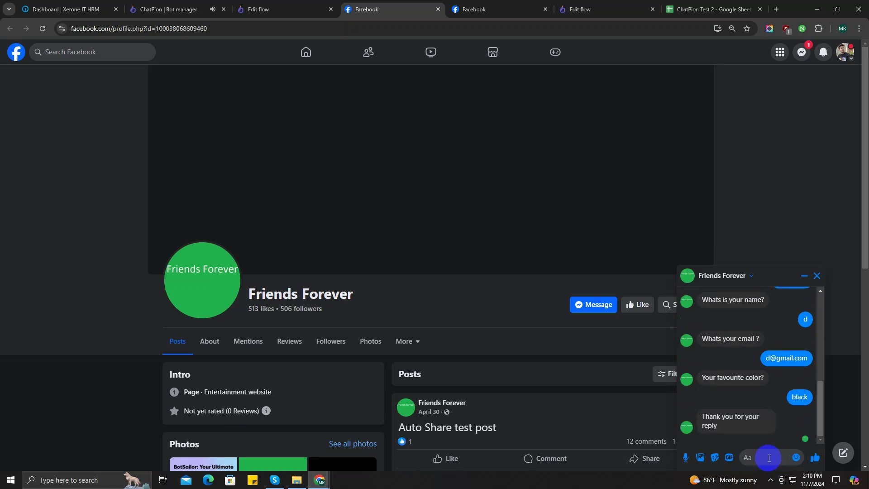
pyautogui.click(275, 11)
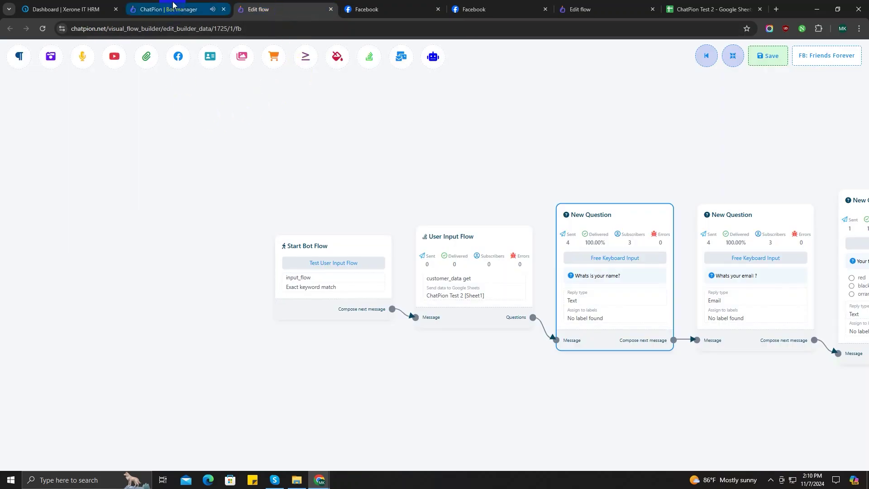
pyautogui.click(694, 5)
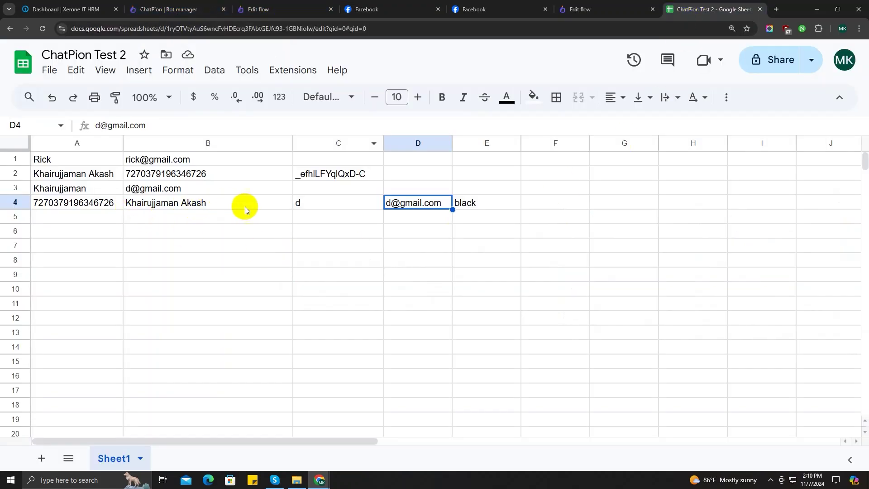
# Widen column A and inspect row 4 cells B4–E4, confirming name, e-mail and black
pyautogui.moveTo(124, 143); pyautogui.dragTo(162, 142)
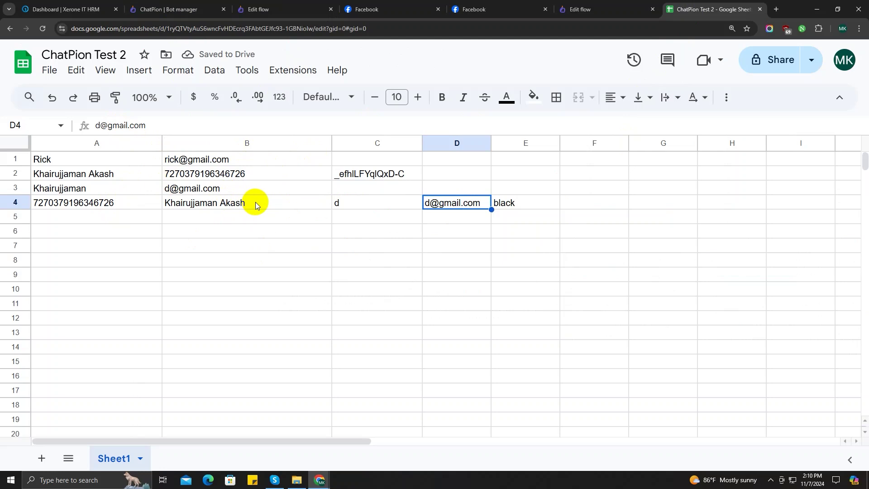
pyautogui.click(268, 203)
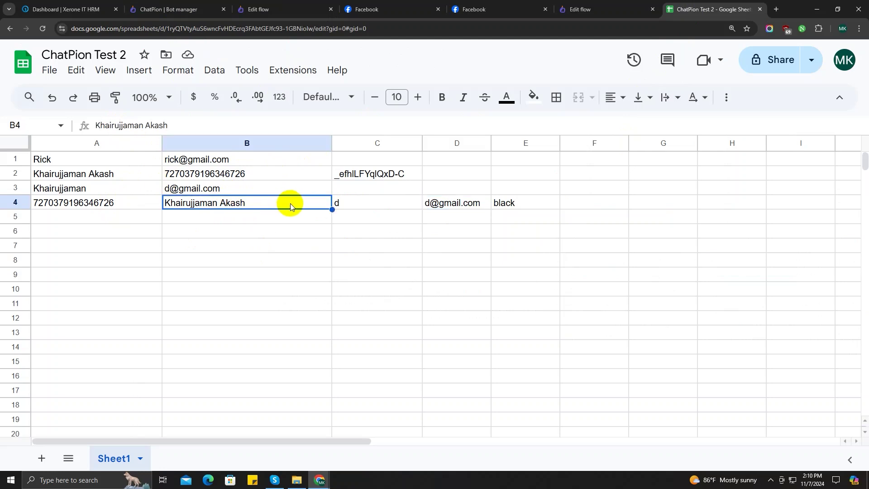
pyautogui.click(361, 204)
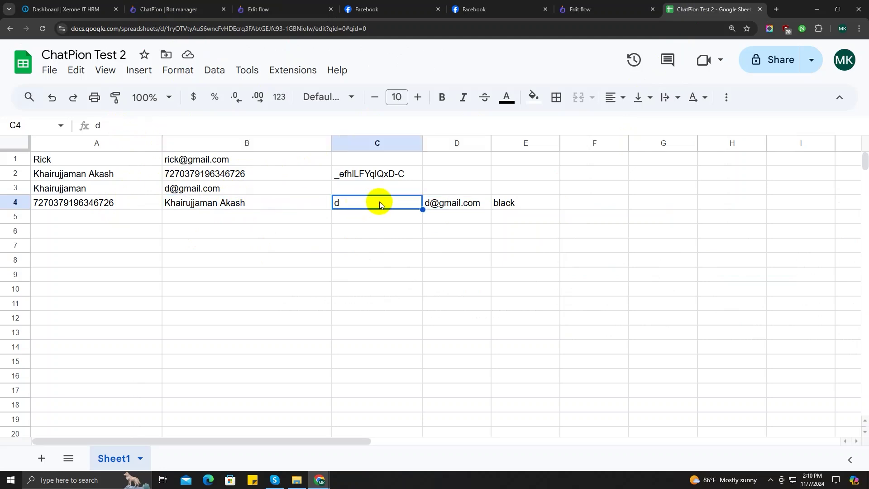
pyautogui.click(441, 205)
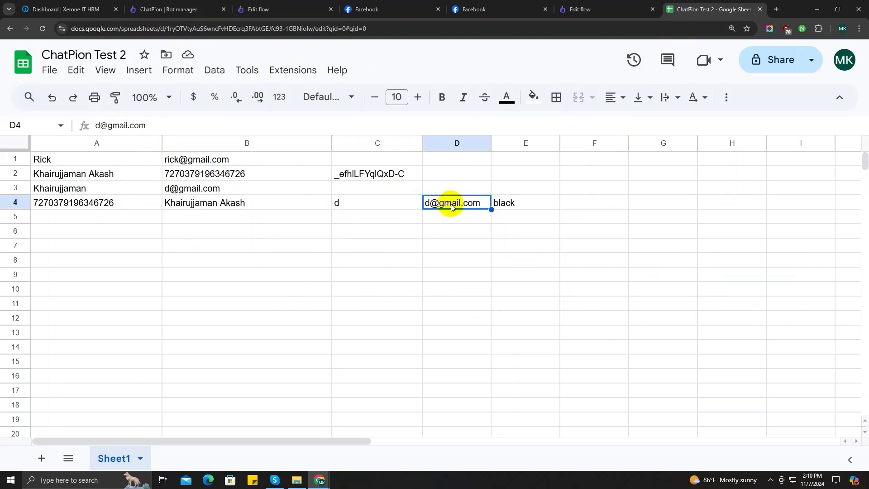
pyautogui.click(526, 204)
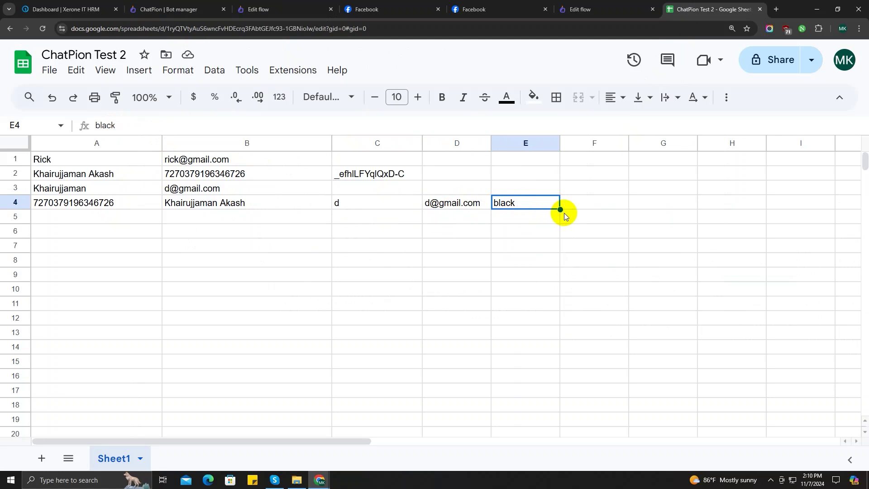
pyautogui.click(179, 9)
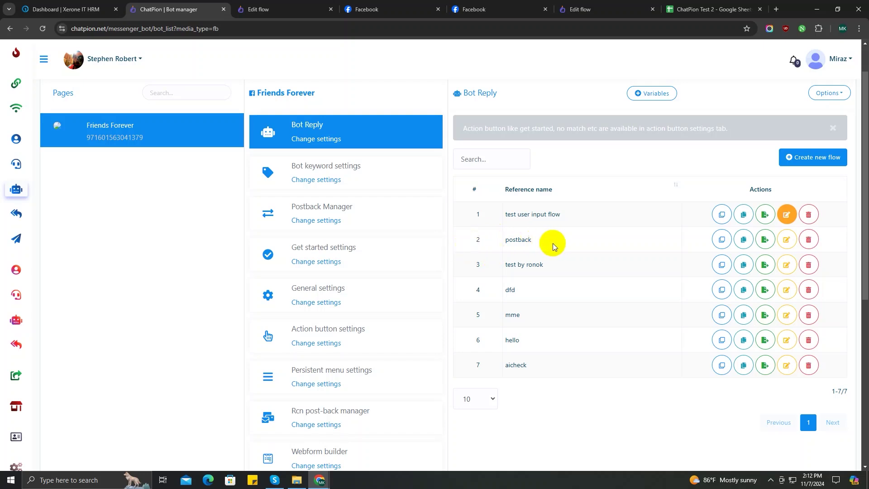
# Open the postback flow and review its trigger keyword, title and hello postback reply
pyautogui.click(786, 240)
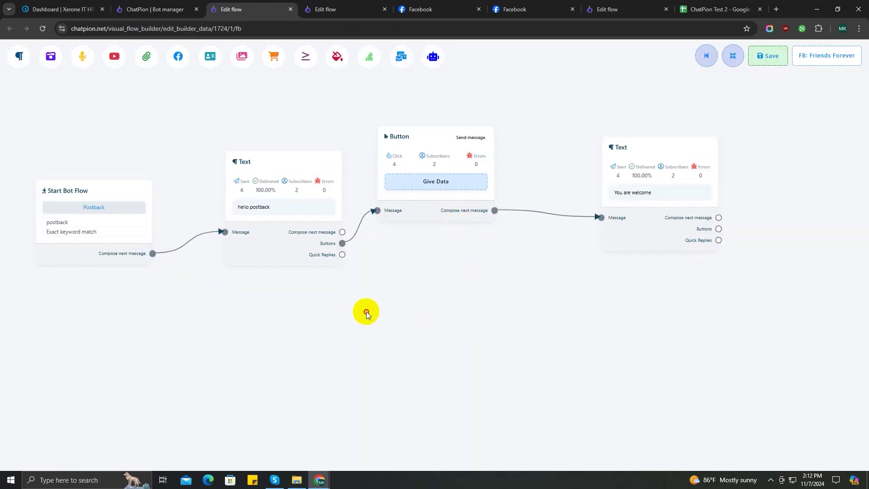
pyautogui.click(730, 57)
pyautogui.moveTo(483, 191); pyautogui.dragTo(545, 184)
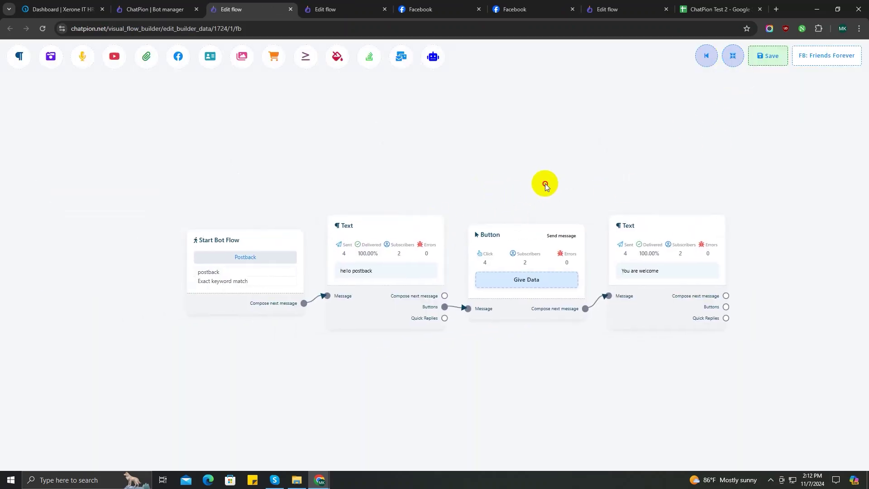
pyautogui.doubleClick(249, 253)
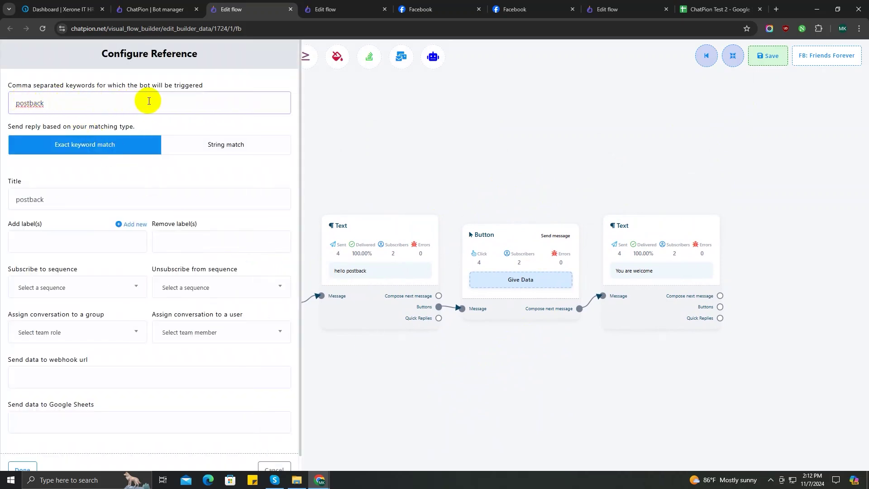
pyautogui.moveTo(120, 101); pyautogui.dragTo(7, 106)
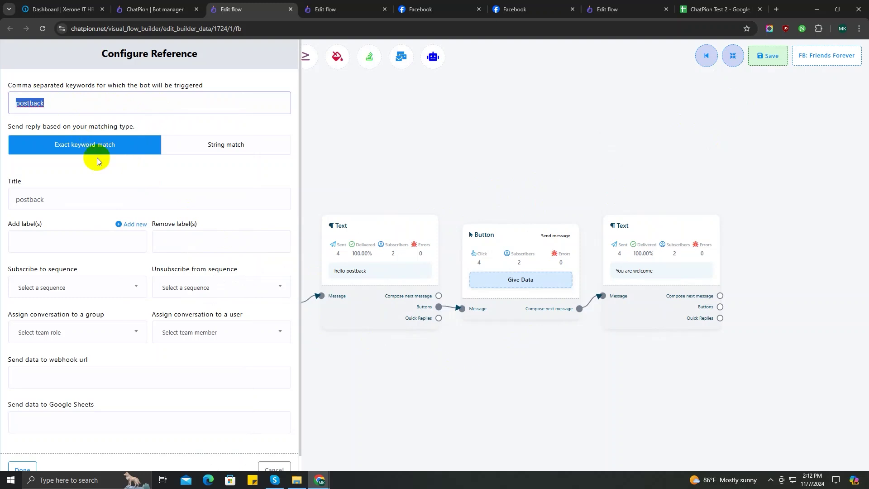
pyautogui.click(59, 206)
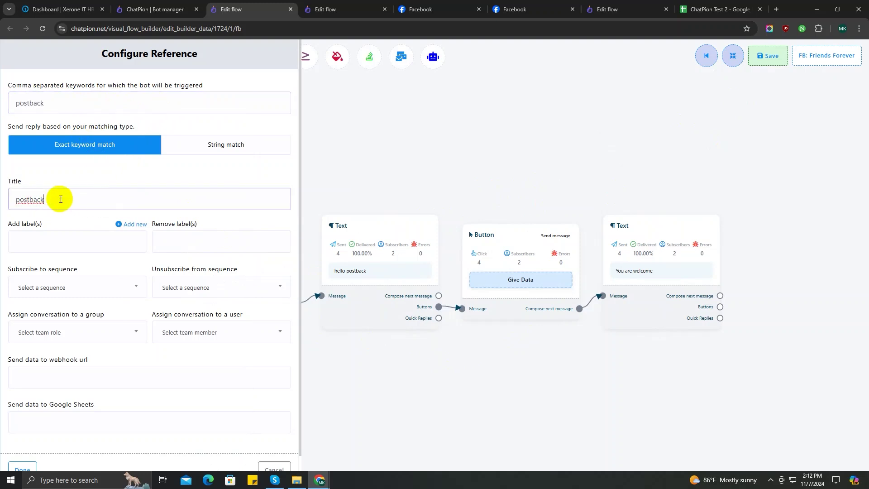
pyautogui.scroll(-1, 50, 441)
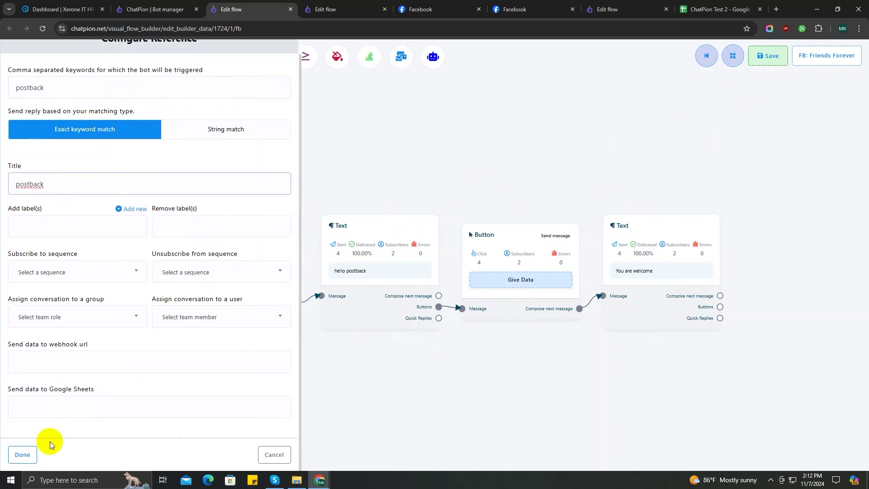
pyautogui.click(23, 454)
pyautogui.doubleClick(369, 233)
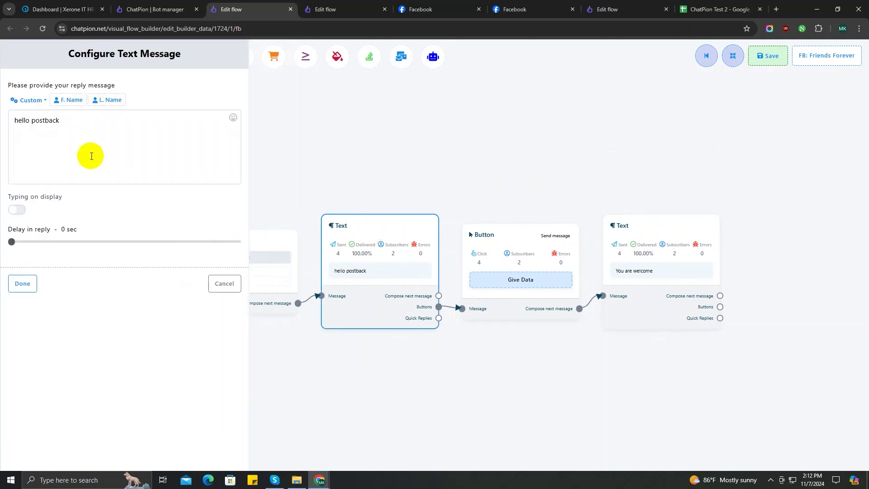
pyautogui.moveTo(71, 126); pyautogui.dragTo(16, 121)
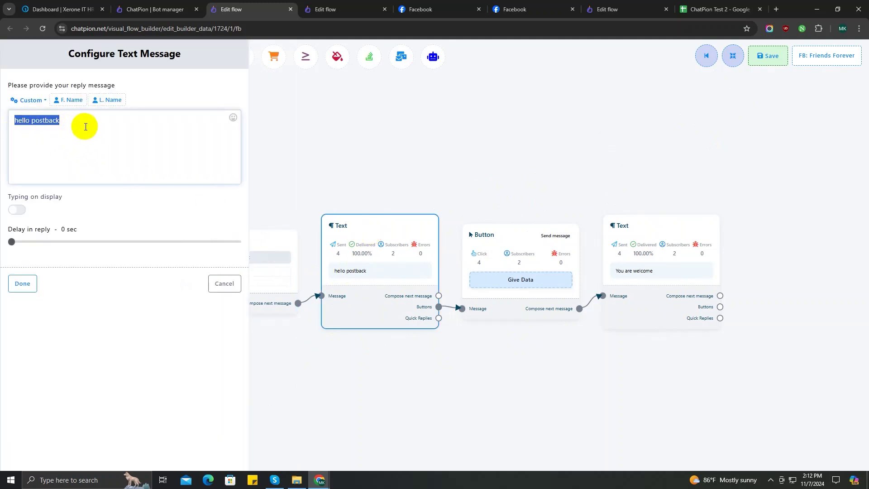
pyautogui.click(21, 284)
# Set the Give Data button to send data to 'ChatPion Test 2 [Sheet1]'
pyautogui.doubleClick(519, 247)
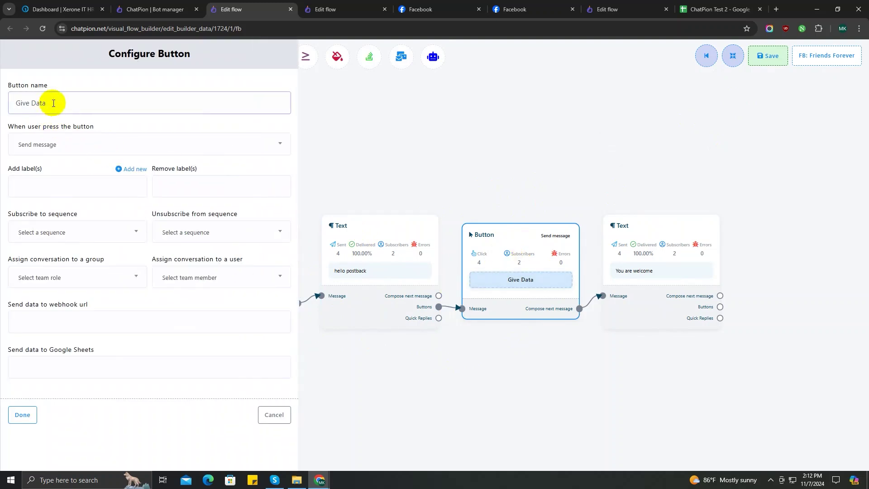
pyautogui.moveTo(56, 102); pyautogui.dragTo(10, 102)
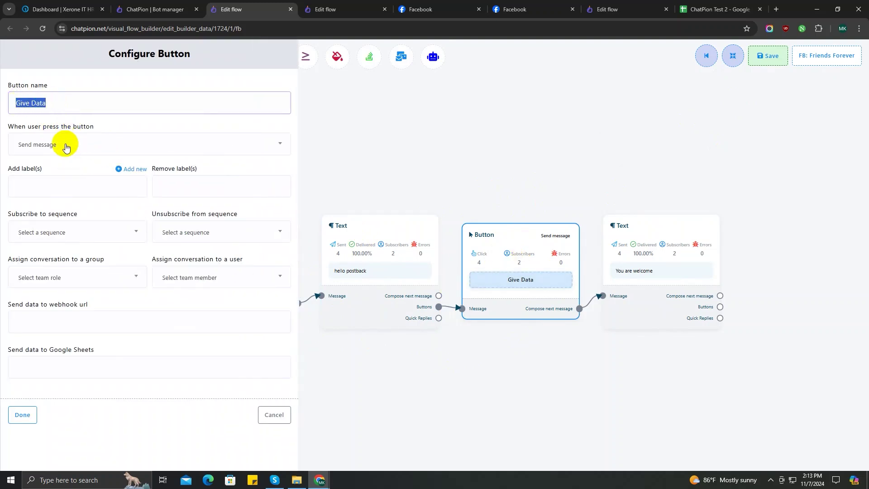
pyautogui.click(76, 367)
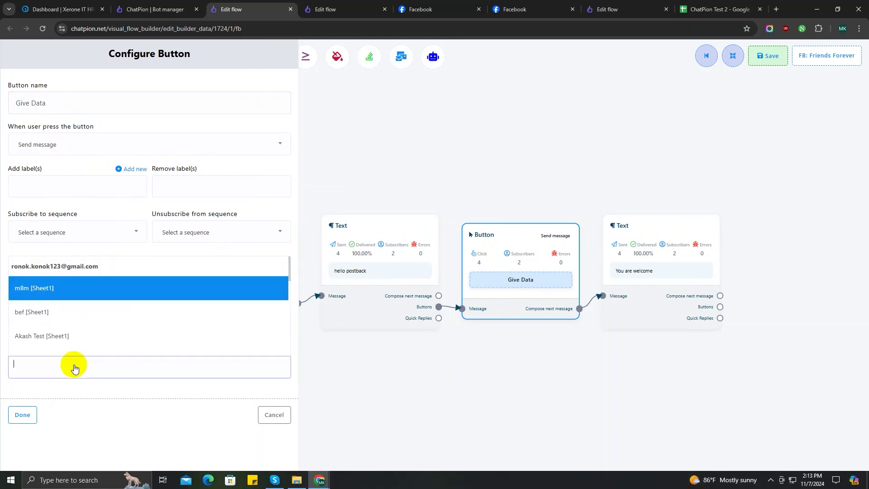
pyautogui.scroll(-10, 70, 313)
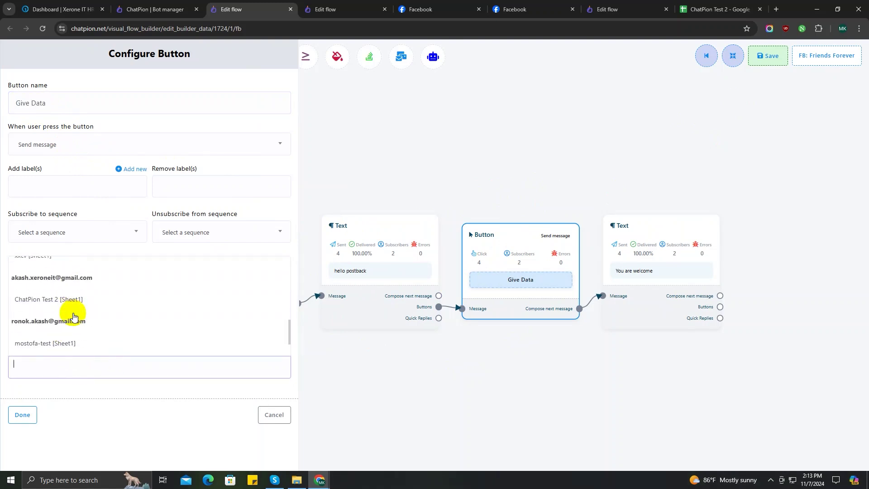
pyautogui.click(77, 301)
pyautogui.click(22, 414)
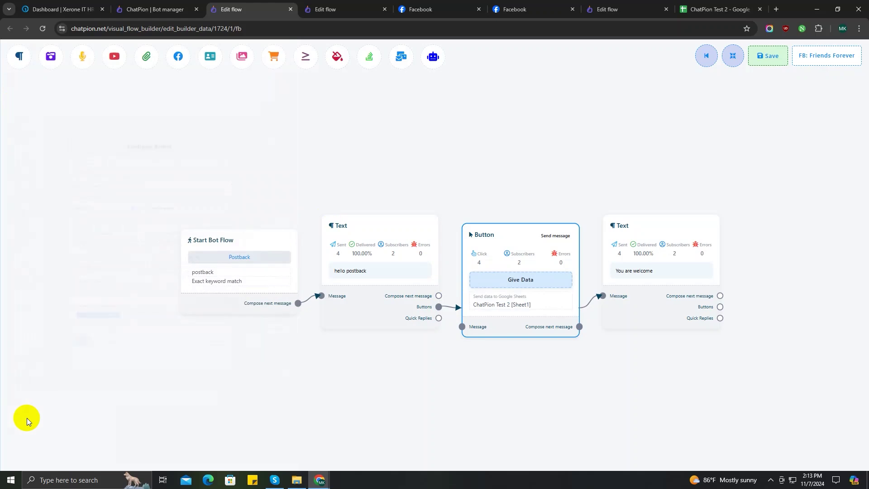
# Check the 'You are welcome' reply, save the postback flow, and open 'FB: Friends Forever'
pyautogui.moveTo(515, 359); pyautogui.dragTo(449, 354)
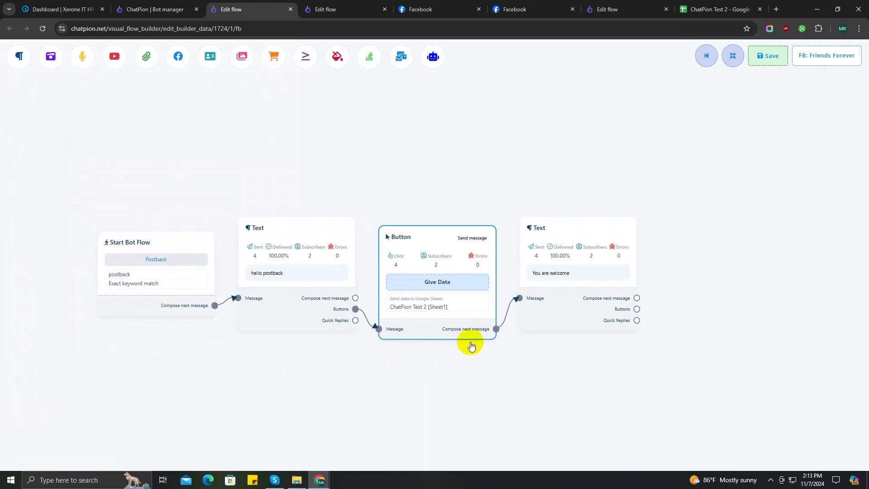
pyautogui.doubleClick(592, 258)
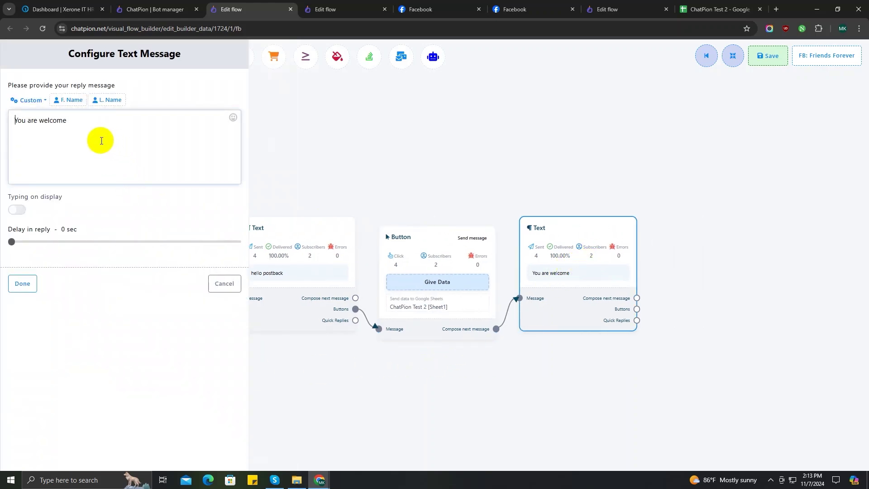
pyautogui.moveTo(78, 133); pyautogui.dragTo(1, 127)
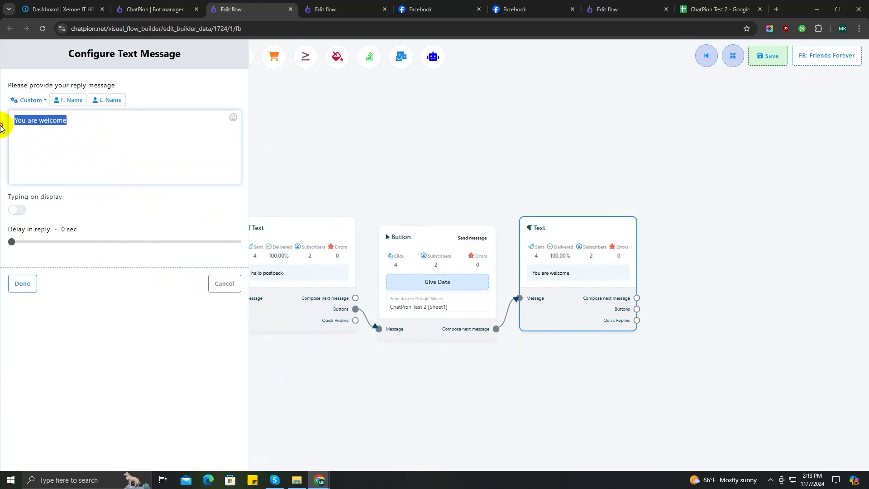
pyautogui.click(22, 283)
pyautogui.click(772, 62)
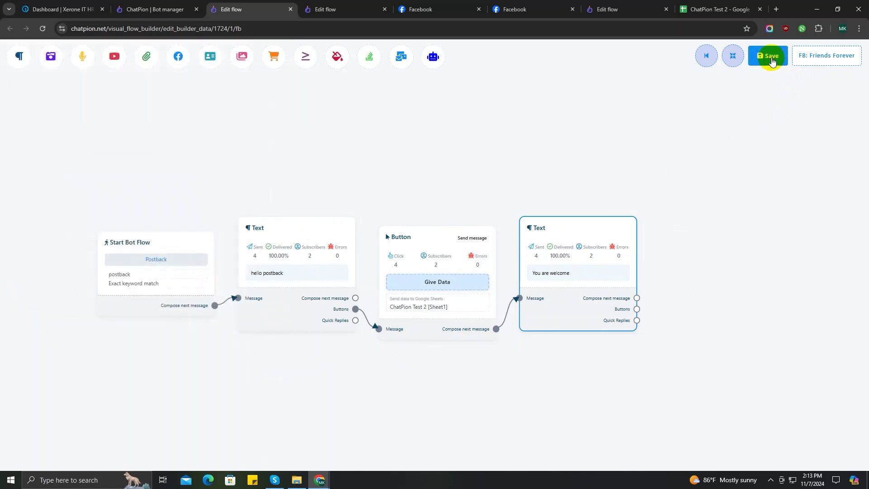
pyautogui.click(830, 60)
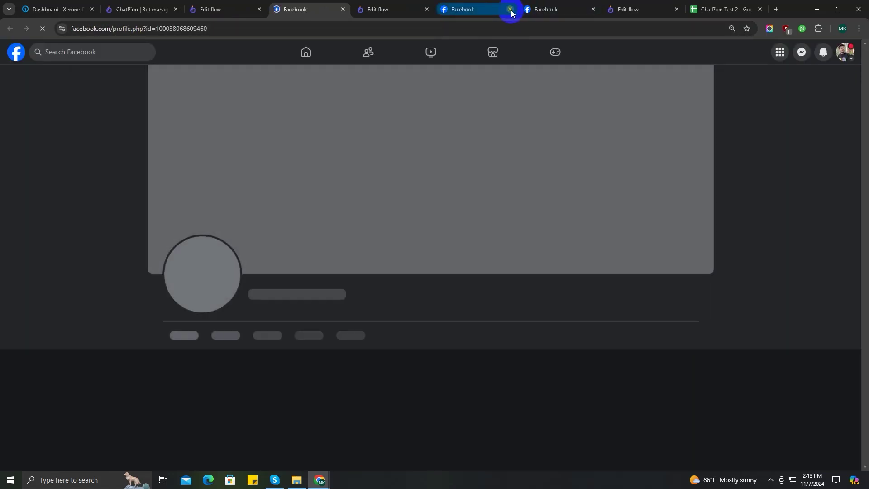
# Close the extra Facebook and flow editor tabs, leaving the unsaved editor page
pyautogui.click(511, 10)
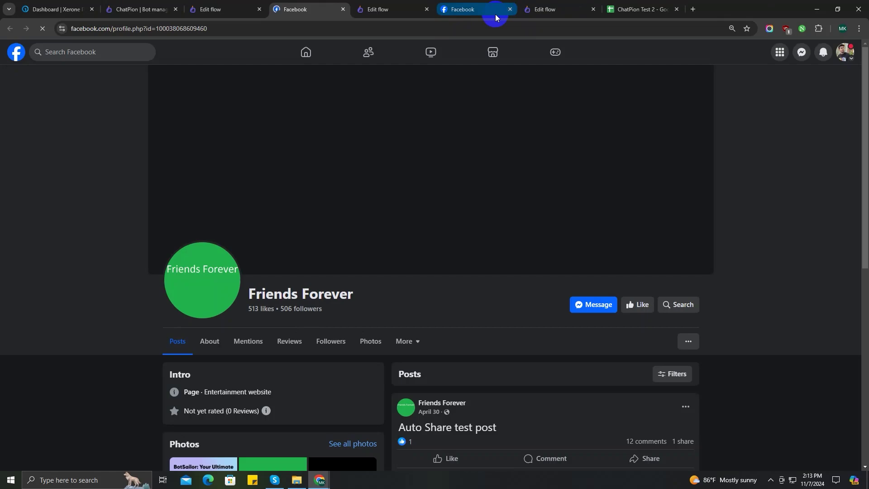
pyautogui.click(510, 9)
pyautogui.click(510, 9)
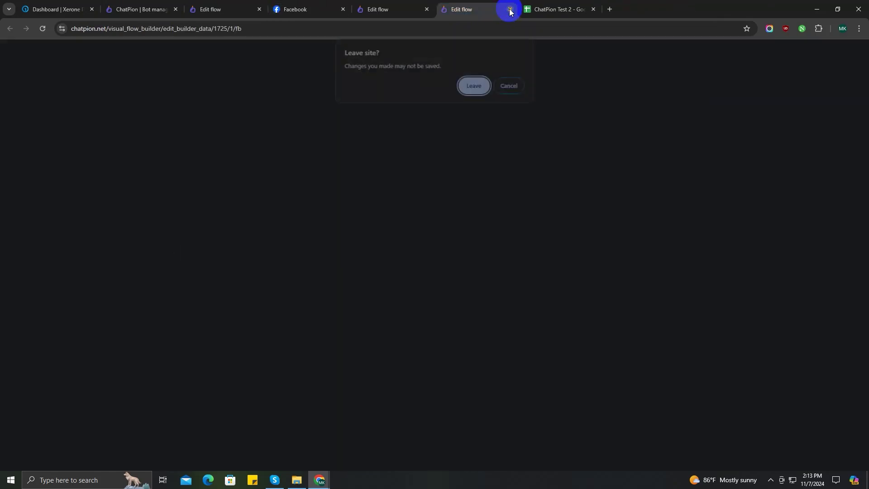
pyautogui.click(481, 86)
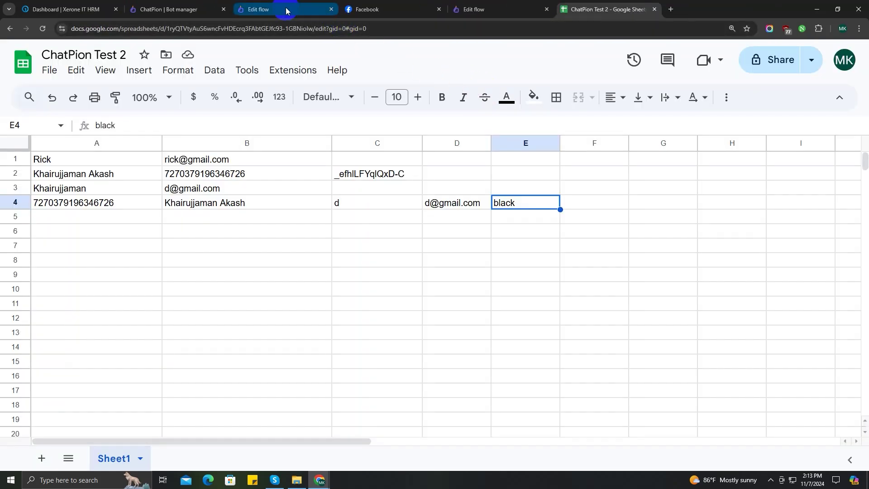
pyautogui.click(285, 10)
# Send 'ps' to Friends Forever, choose Give Data, then check cell C5 in ChatPion Test 2
pyautogui.click(386, 10)
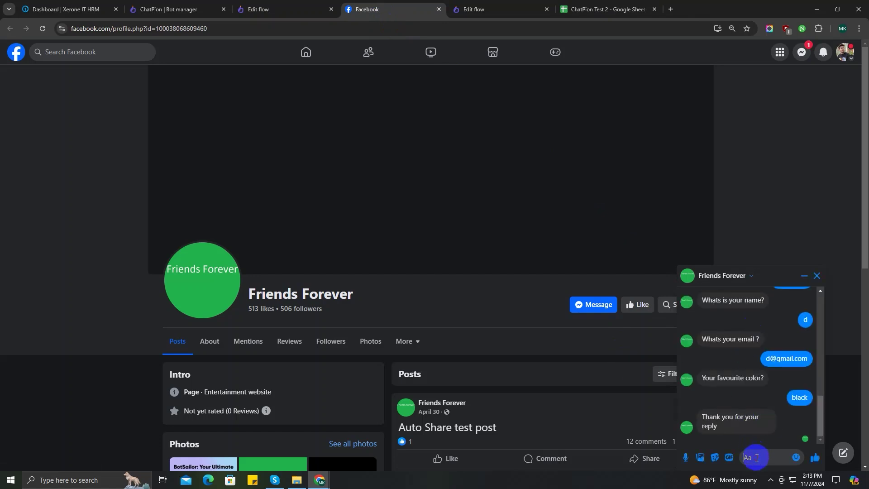
pyautogui.write('ps')
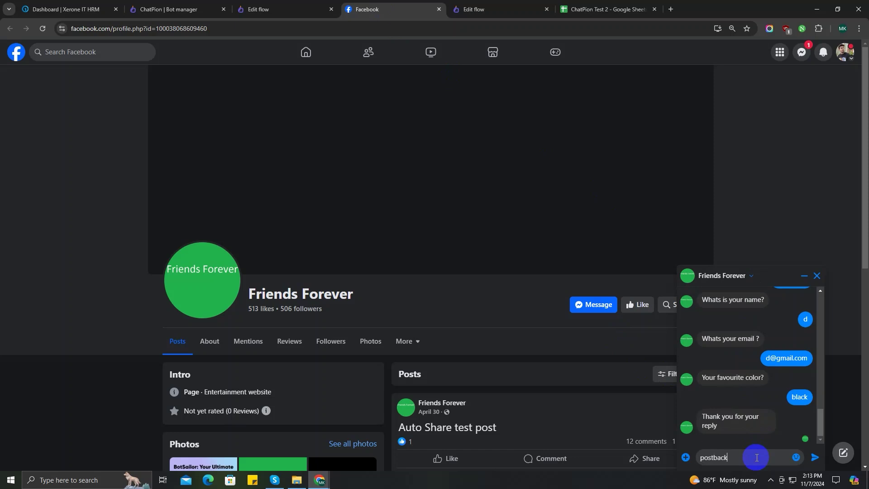
pyautogui.press('Return')
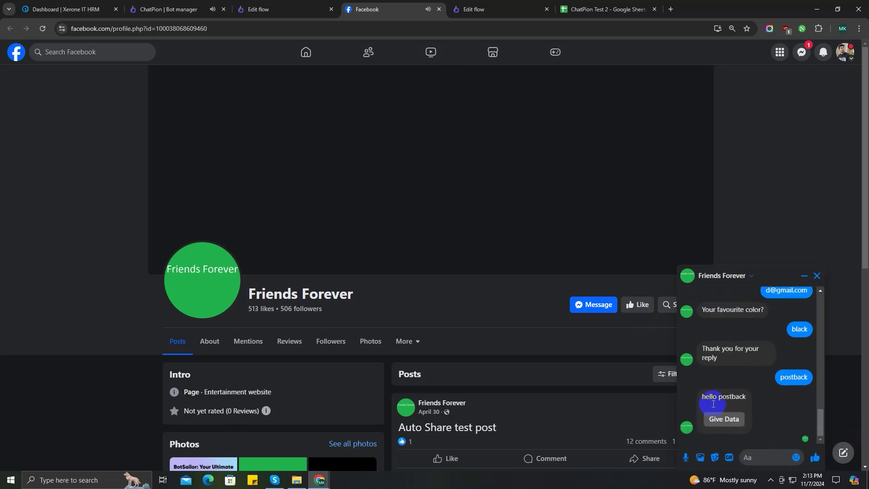
pyautogui.click(733, 422)
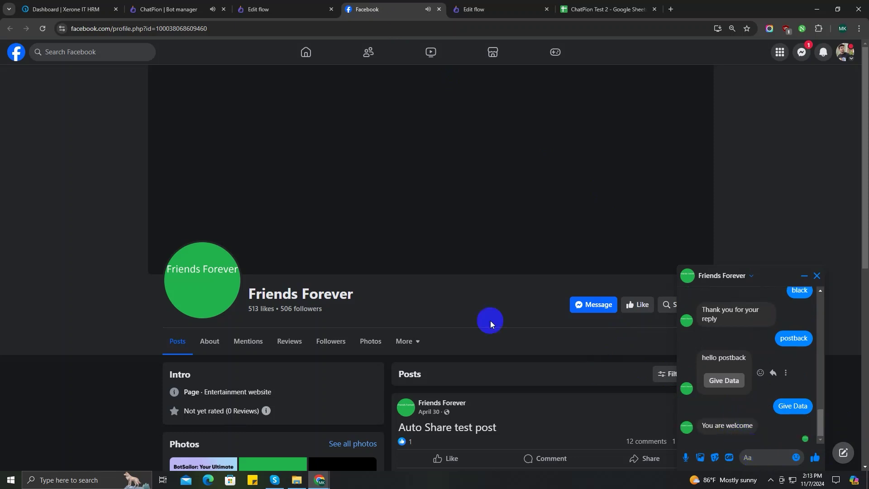
pyautogui.click(613, 13)
pyautogui.click(344, 217)
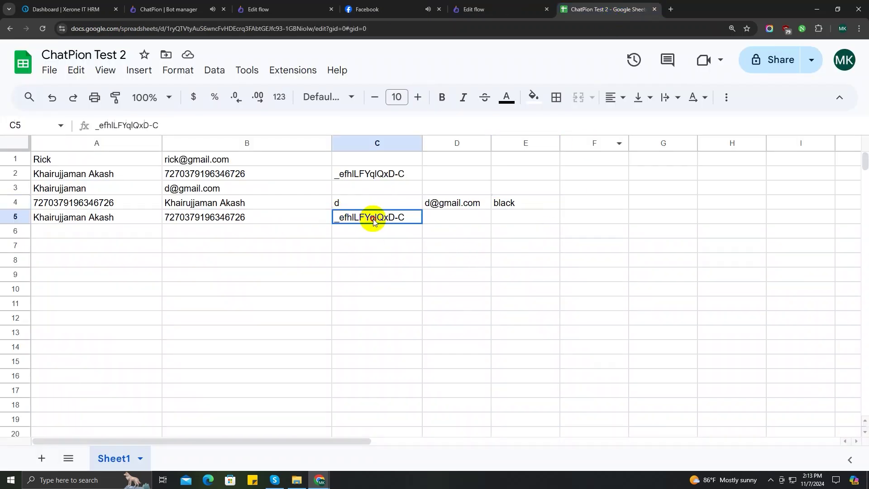
# Inspect row 5's subscriber name in A5, subscriber id in B5, and the C5 value
pyautogui.click(130, 219)
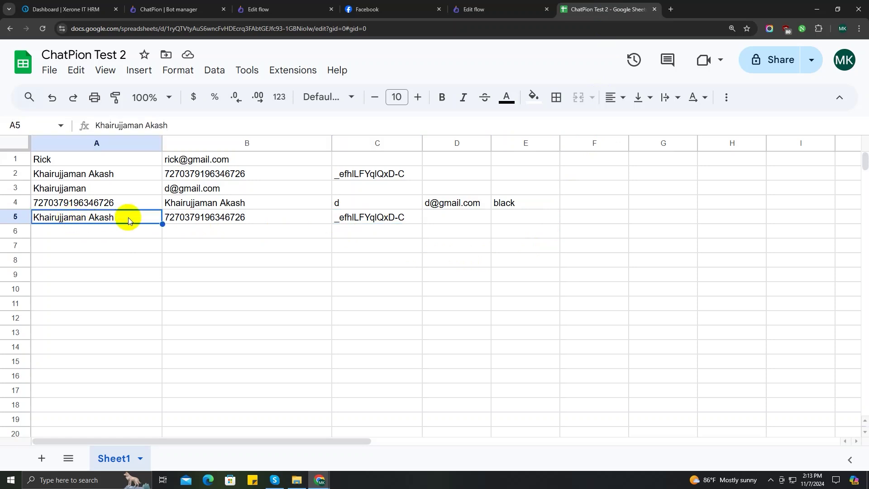
pyautogui.click(208, 224)
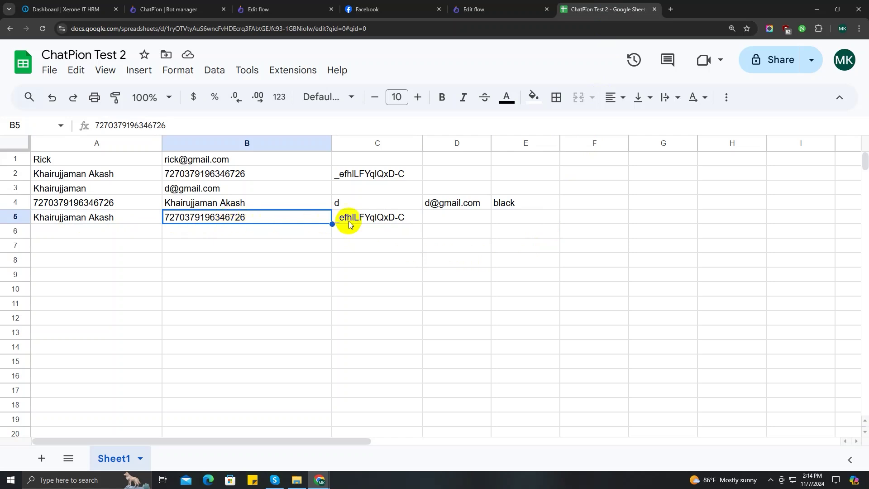
pyautogui.click(392, 220)
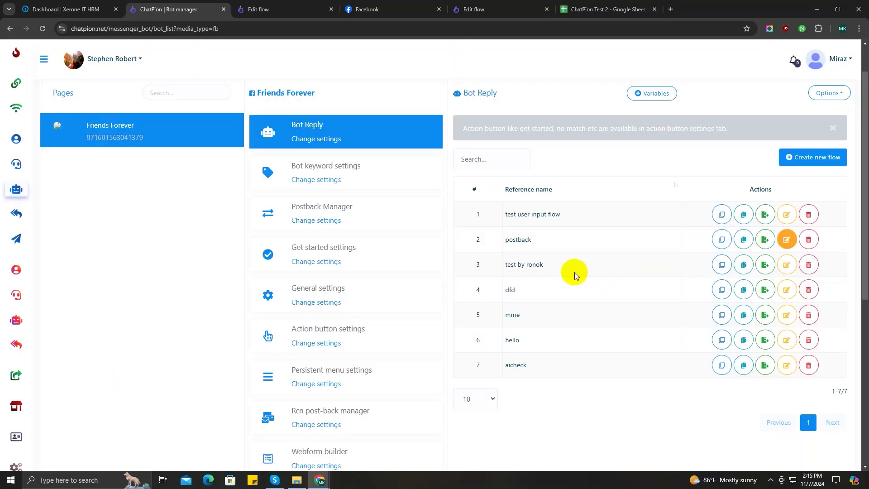
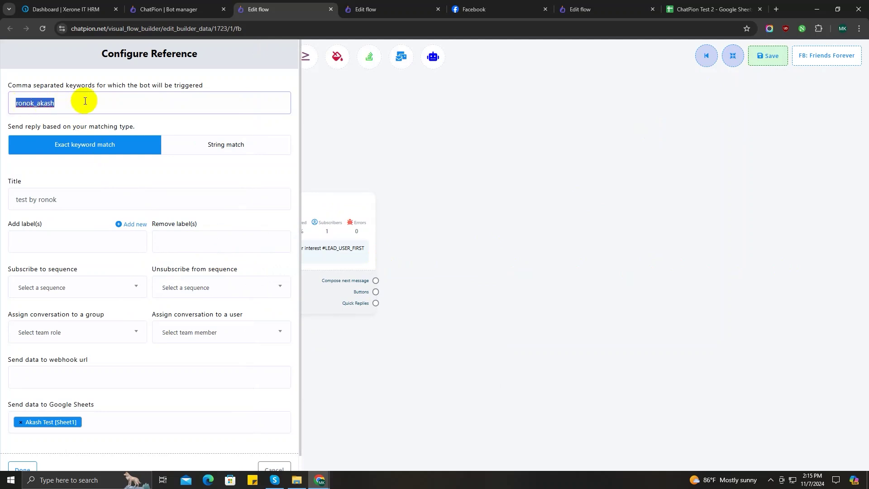
# Replace the Akash Test destination with ChatPion Test 2 [Sheet1] and confirm the trigger settings
pyautogui.moveTo(85, 200); pyautogui.dragTo(10, 202)
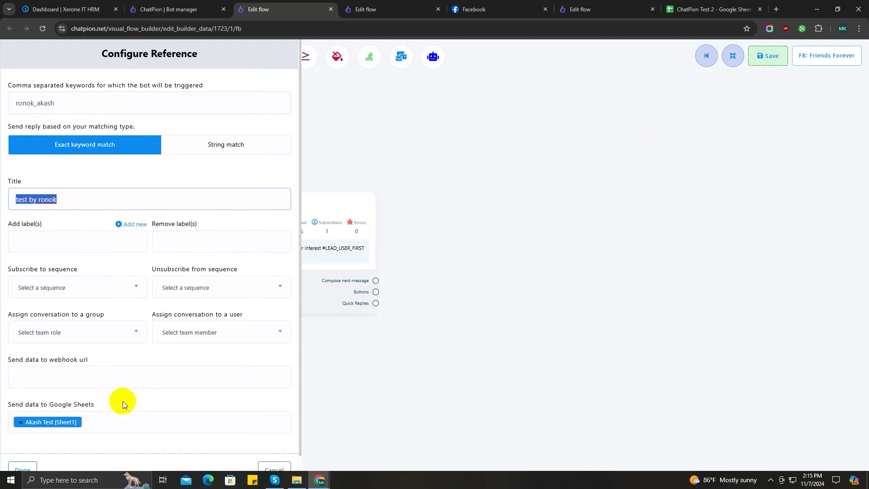
pyautogui.scroll(-1, 136, 392)
pyautogui.click(20, 411)
pyautogui.click(50, 403)
pyautogui.click(50, 404)
pyautogui.scroll(-1, 93, 342)
pyautogui.scroll(-5, 93, 342)
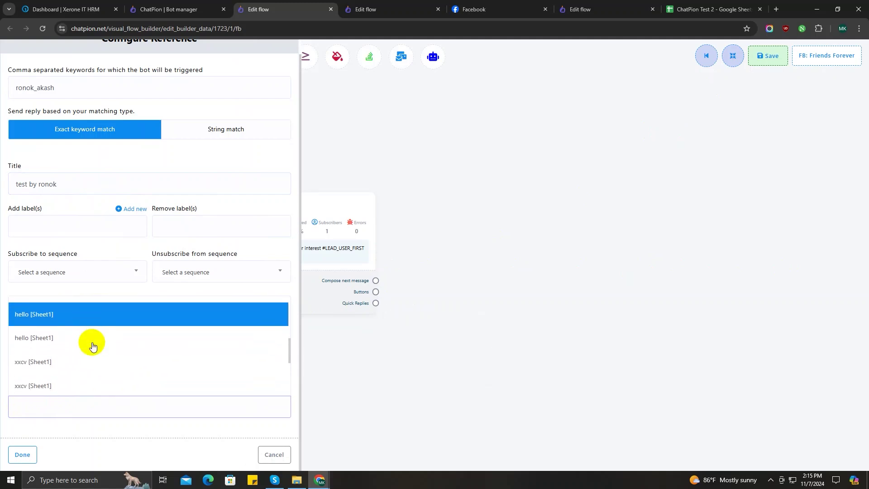
pyautogui.click(61, 342)
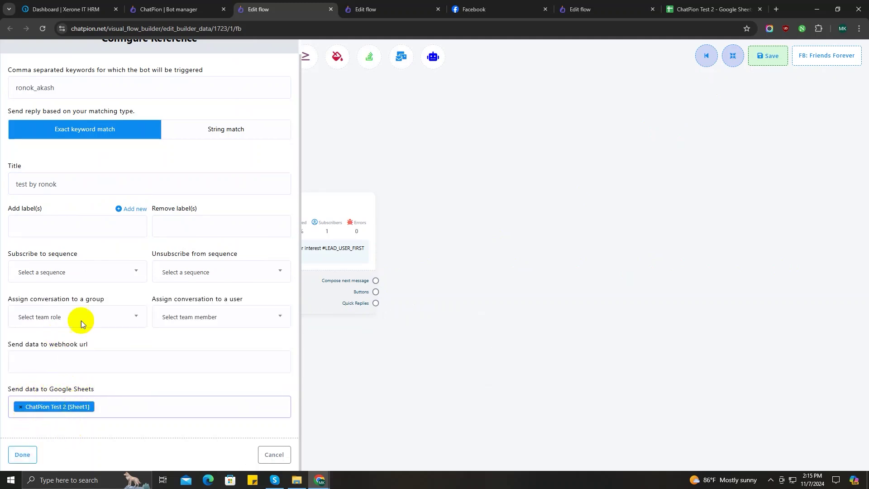
pyautogui.scroll(1, 151, 270)
pyautogui.scroll(-1, 144, 218)
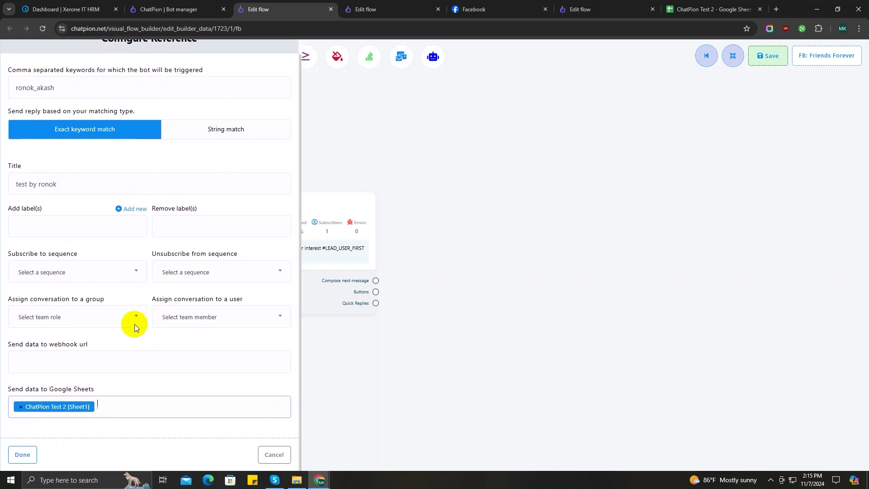
pyautogui.click(23, 454)
# Review the thank-you Text reply unchanged, save the bot flow, and go to FB: Friends Forever
pyautogui.moveTo(283, 301); pyautogui.dragTo(287, 305)
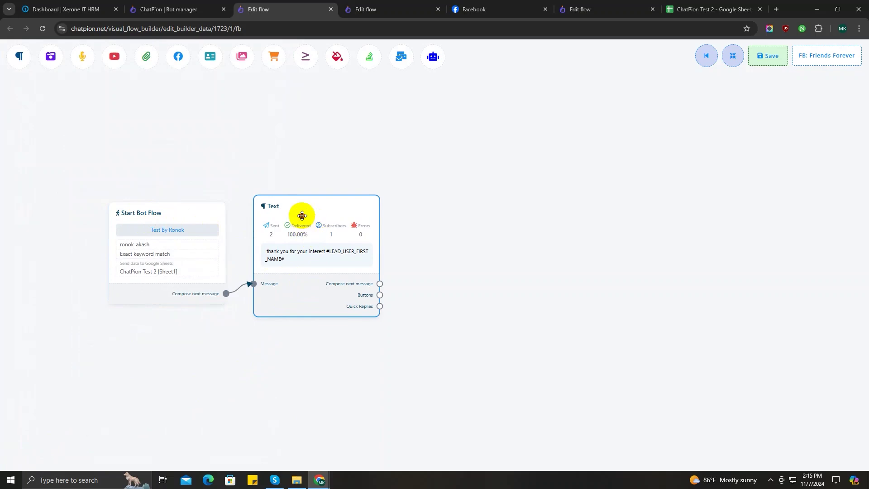
pyautogui.doubleClick(300, 217)
pyautogui.moveTo(187, 122); pyautogui.dragTo(11, 121)
pyautogui.click(167, 123)
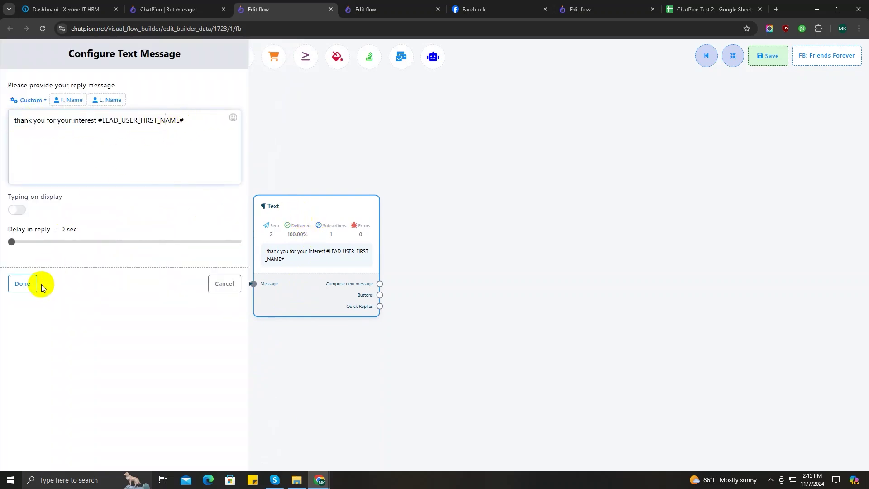
pyautogui.click(24, 284)
pyautogui.click(770, 58)
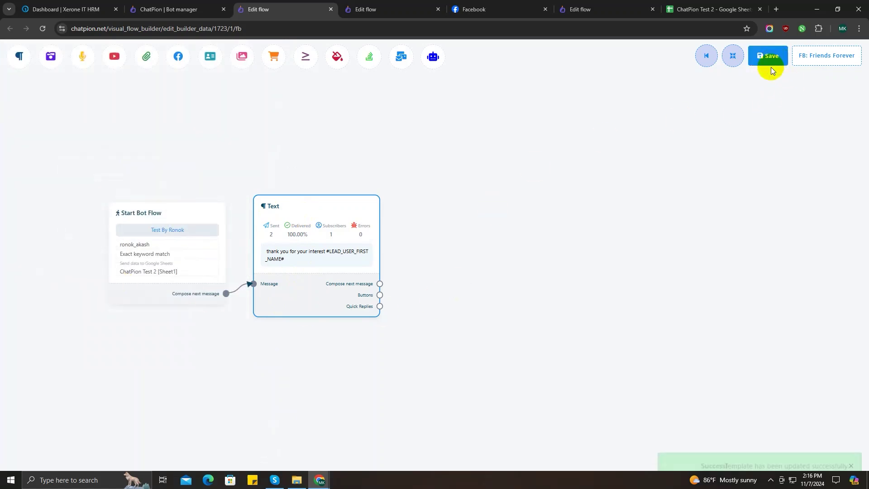
pyautogui.click(825, 61)
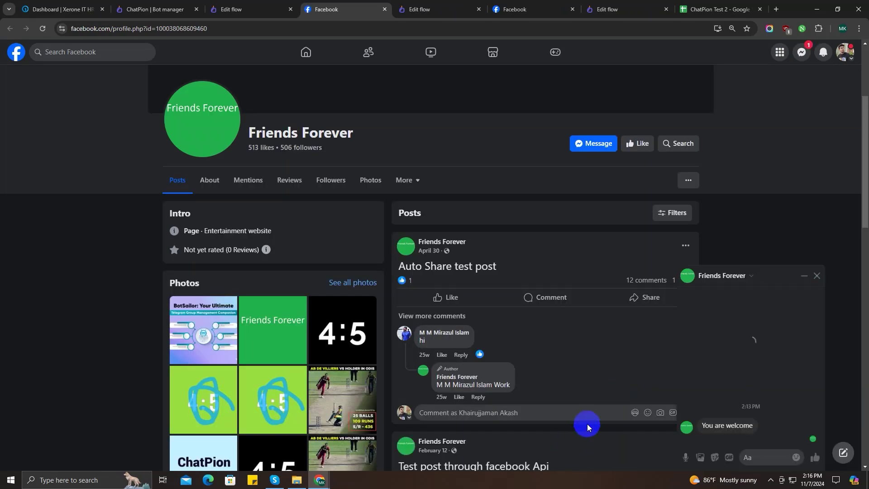
# Copy the trigger keyword ronok_akash from the Start Bot Flow settings and send it in Friends Forever's Messenger chat
pyautogui.click(746, 457)
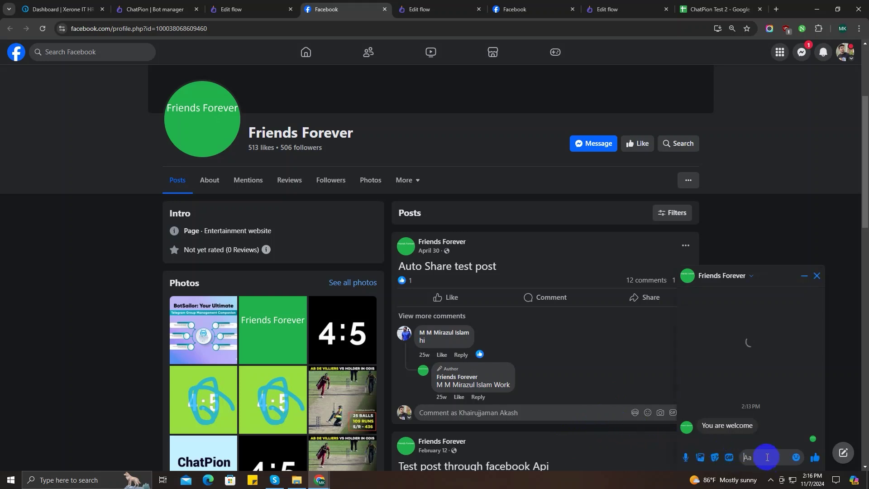
pyautogui.click(240, 9)
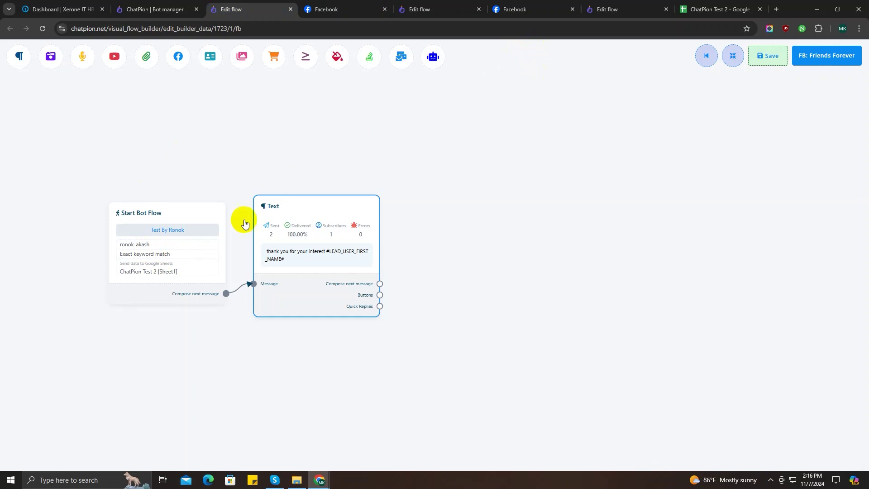
pyautogui.doubleClick(210, 240)
pyautogui.moveTo(63, 103); pyautogui.dragTo(0, 102)
pyautogui.hotkey('ctrl', 'c')
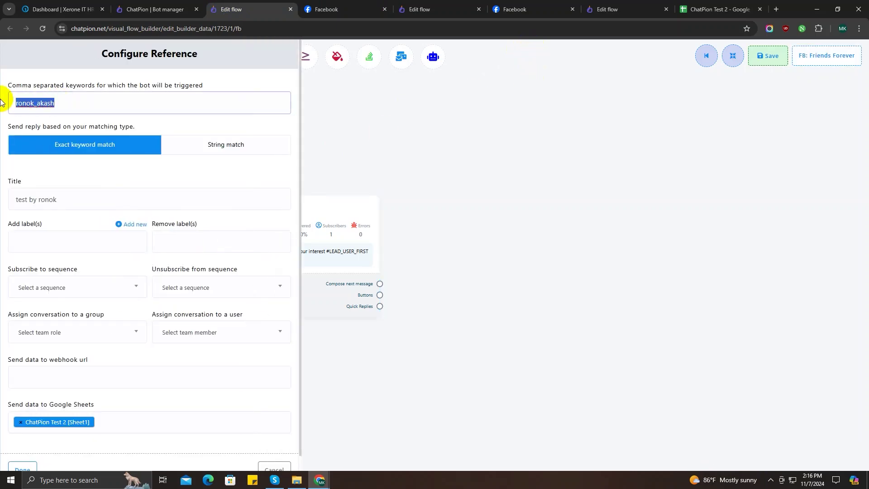
pyautogui.click(326, 11)
pyautogui.click(753, 456)
pyautogui.hotkey('ctrl', 'v')
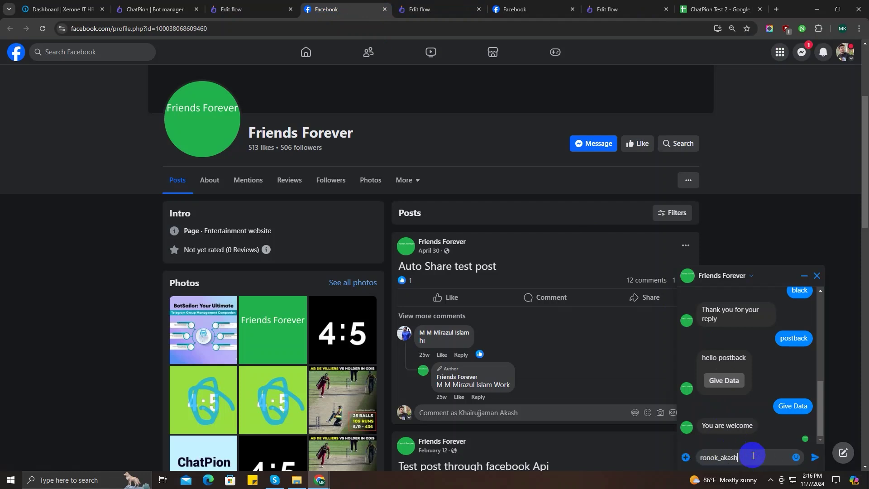
pyautogui.press('Return')
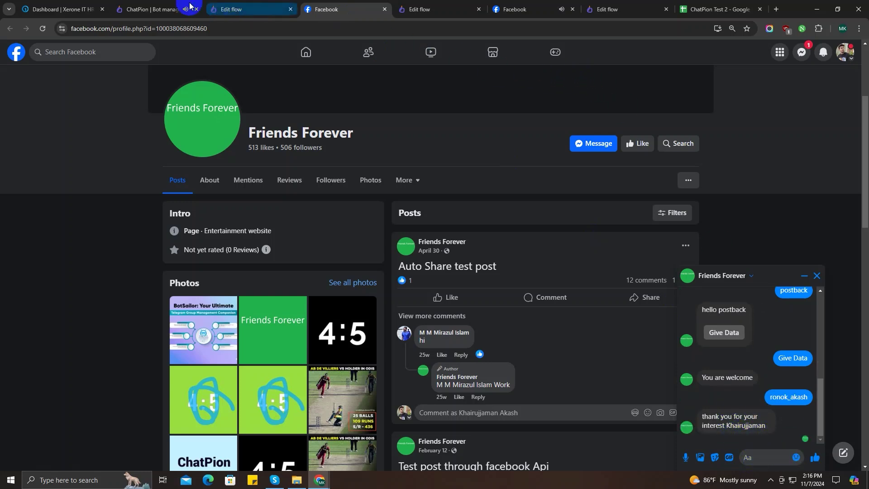
# In the ChatPion Test 2 sheet, check cells A6, B6 and C6 for the subscriber's name, ID and trigger_keyword_ronok_akash
pyautogui.click(716, 9)
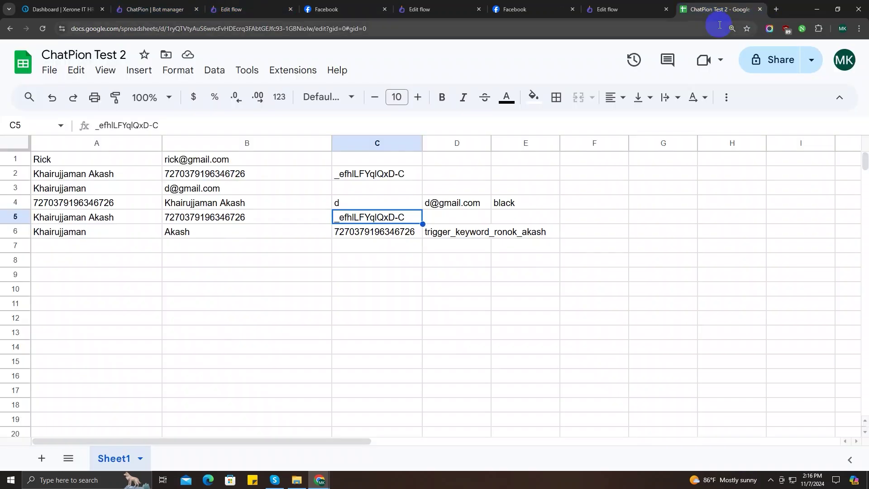
pyautogui.click(369, 234)
pyautogui.click(65, 236)
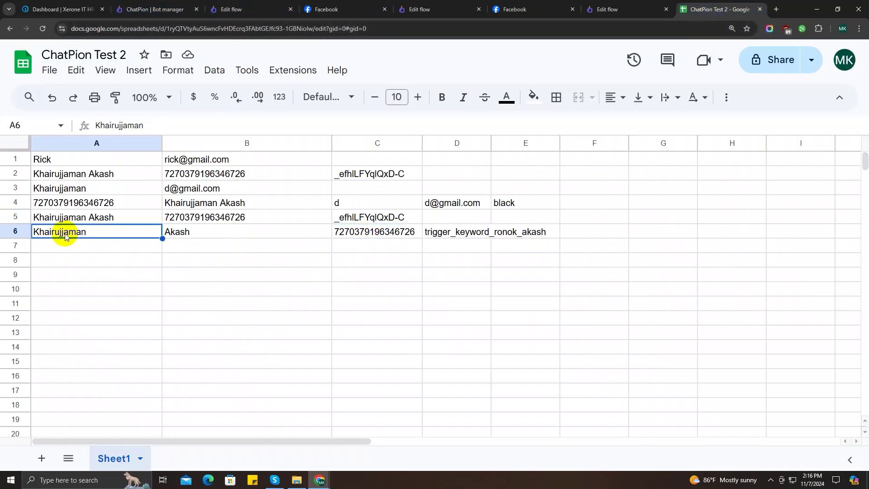
pyautogui.click(221, 233)
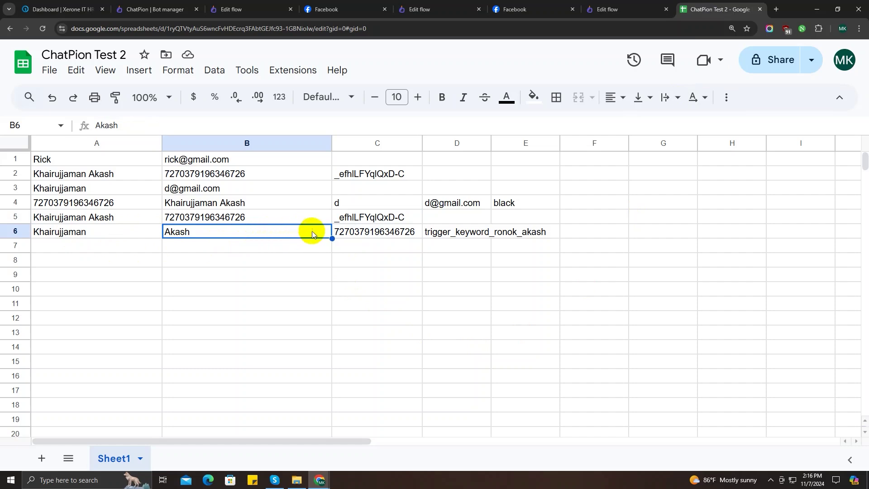
pyautogui.click(357, 232)
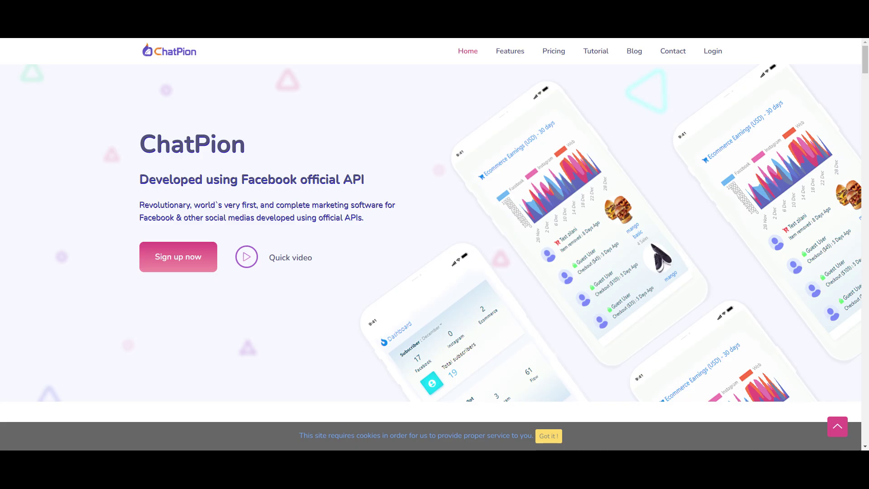